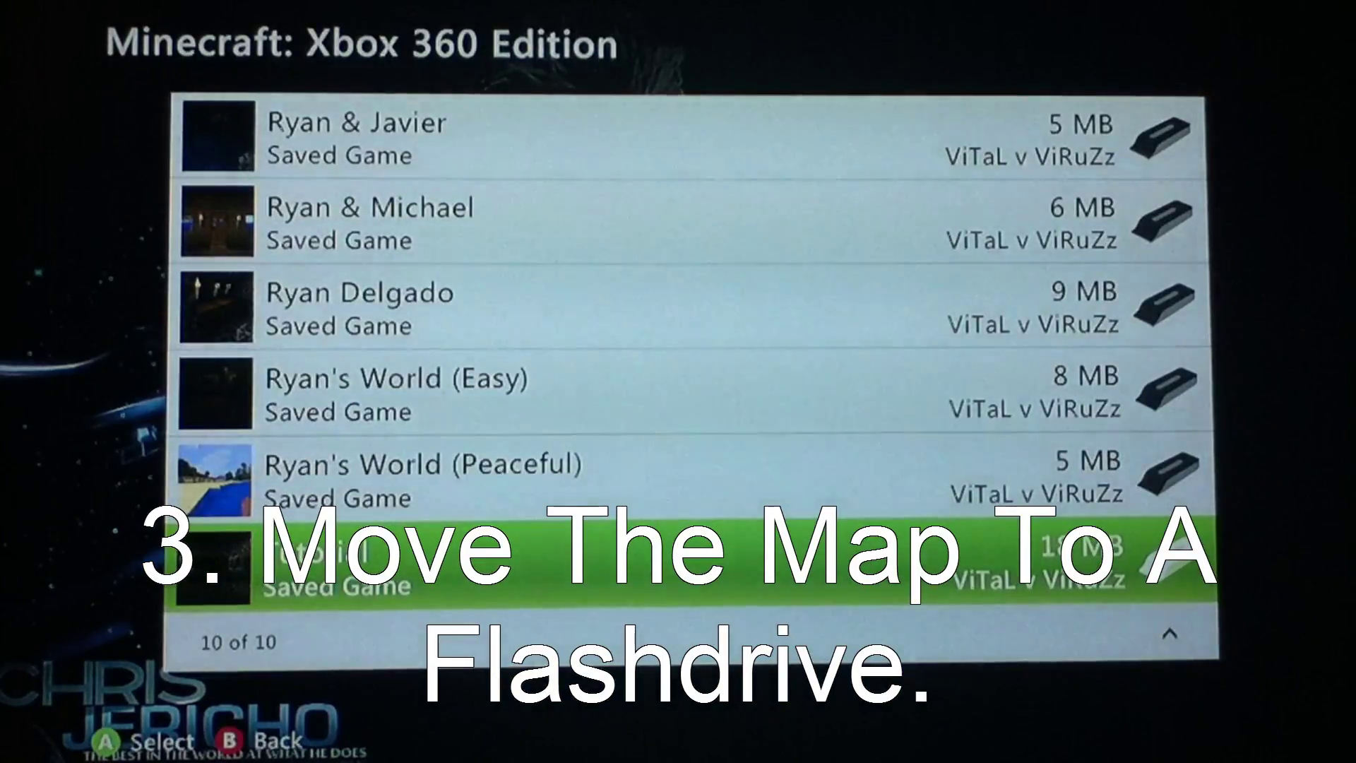
- Check the Minecraft: Xbox 360 Edition content under Games and Apps on the flash drive, and leave the storage screens
key(b)
key(b)
key(b)
key(Down)
key(Down)
key(a)
key(Down)
key(Up)
key(Return)
key(Down)
key(Down)
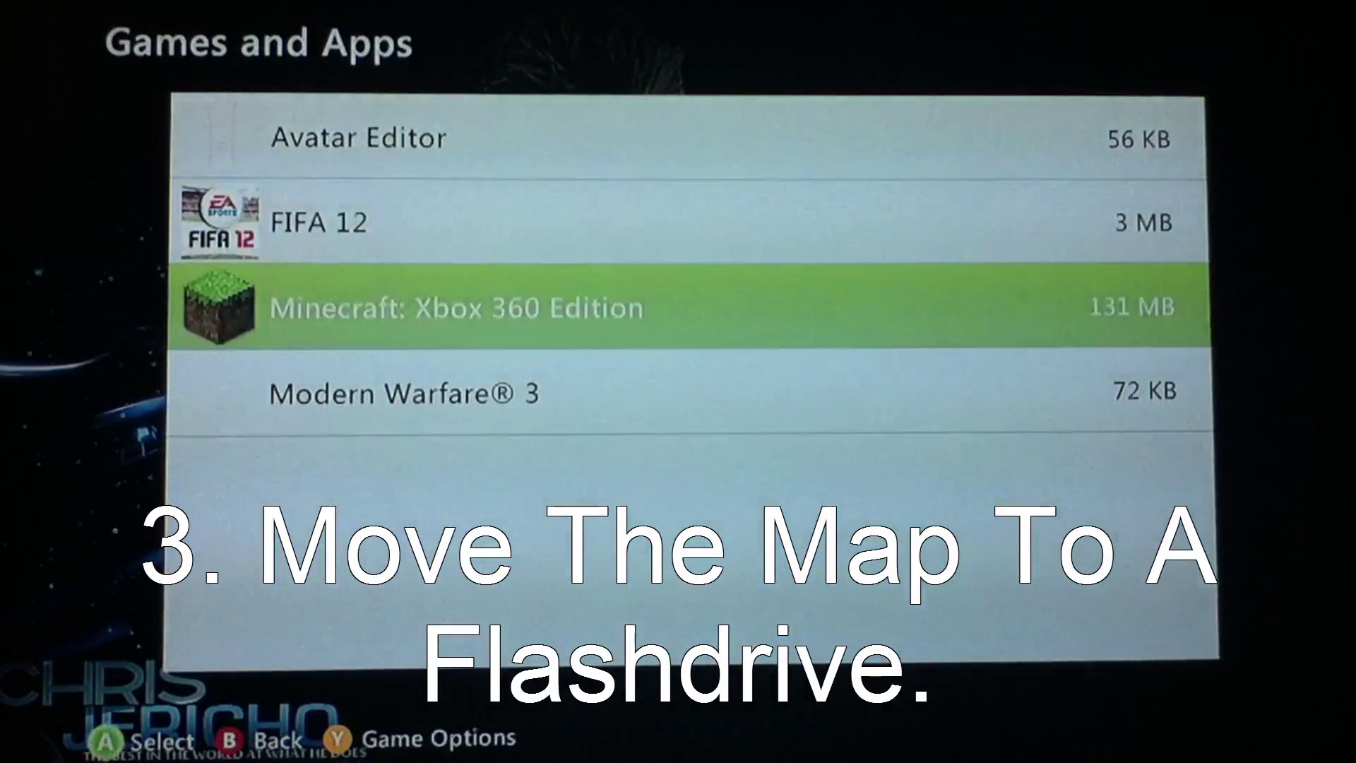
key(Return)
key(Escape)
key(Escape)
key(Escape)
key(Escape)
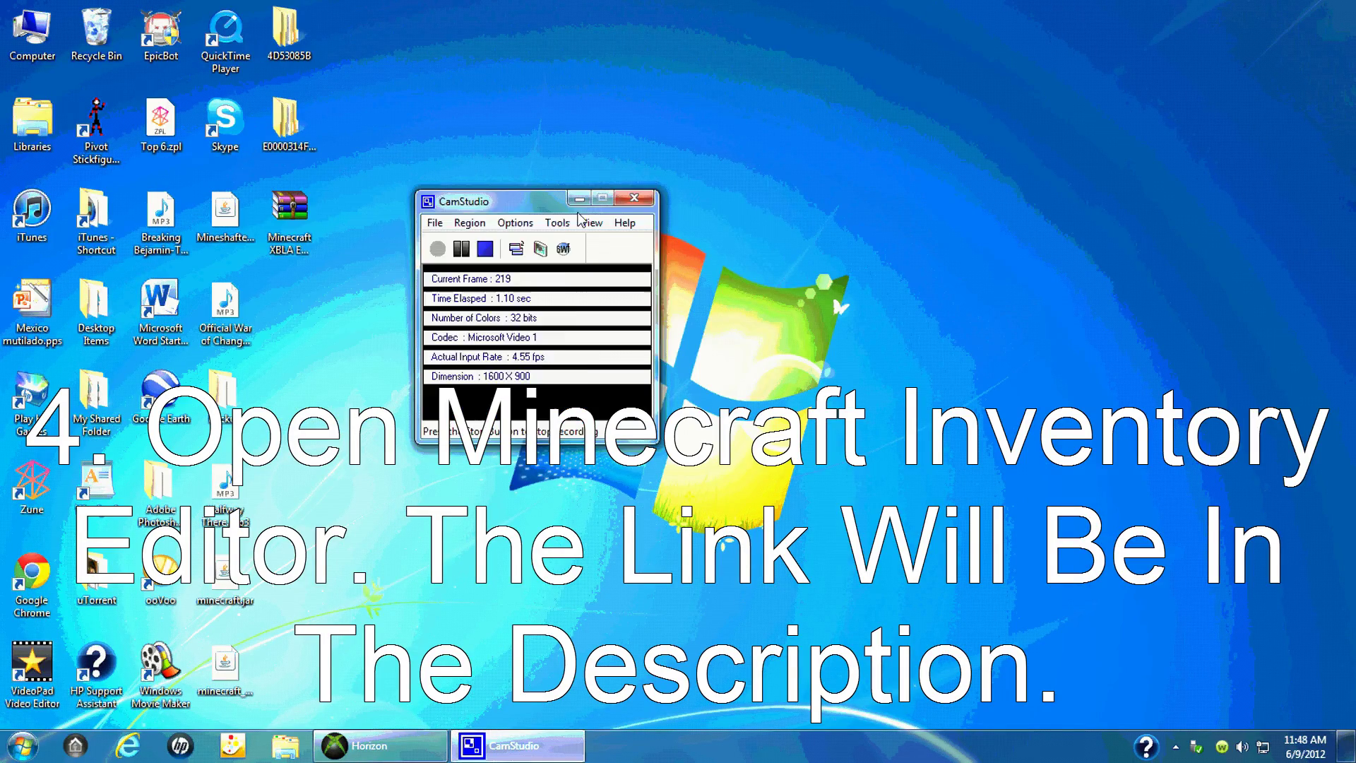
- Launch Minecraft - SE.exe from the Minecraft XBLA Editor.rar archive on the desktop, close the archive and continue past the exception
drag(453, 209, 577, 214)
double_click(292, 228)
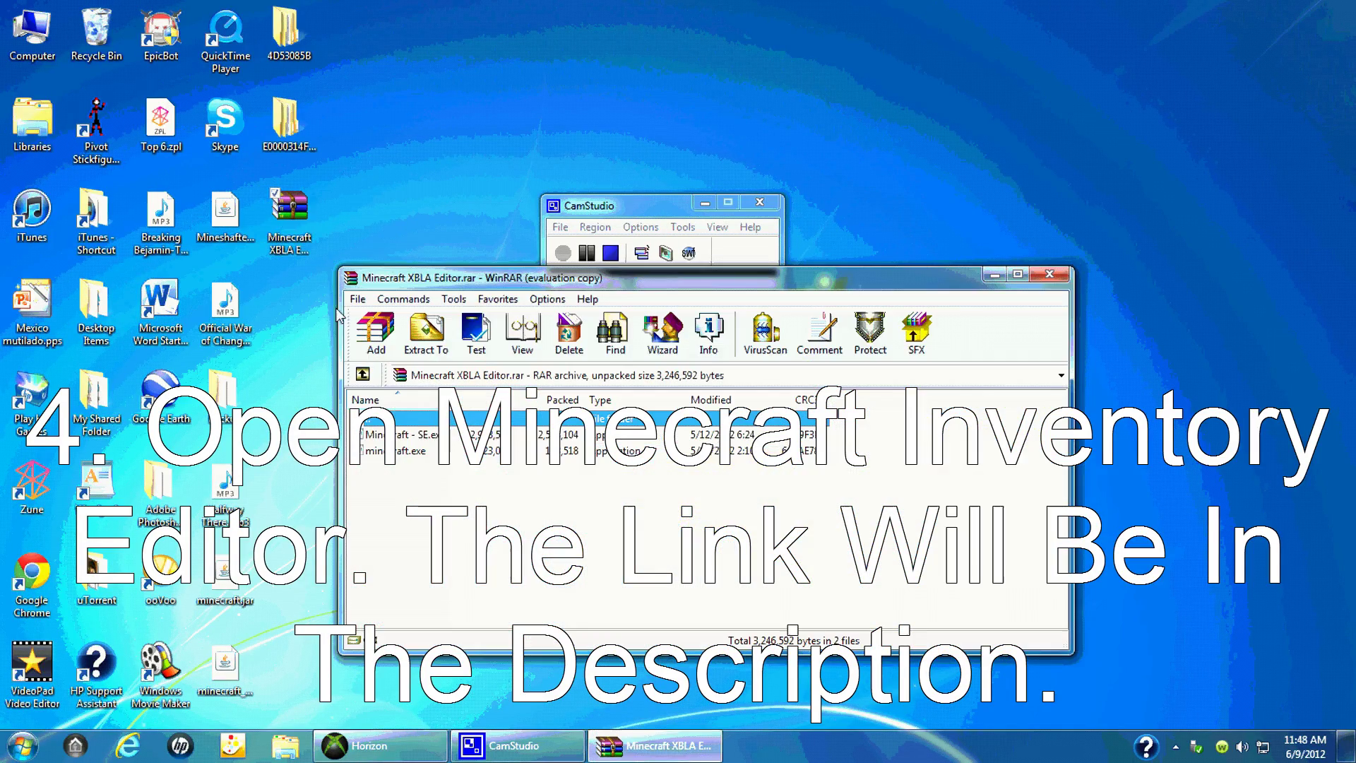
click(417, 441)
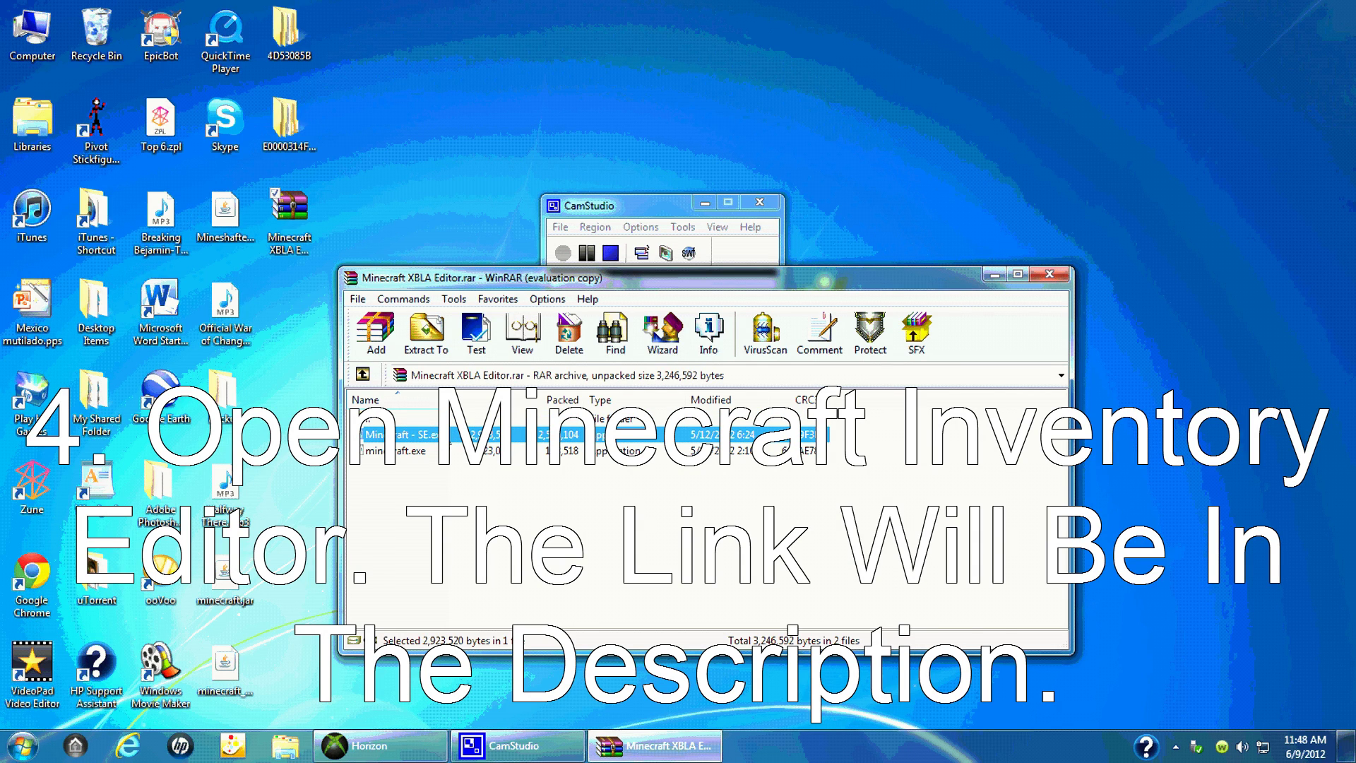
click(1049, 274)
click(721, 416)
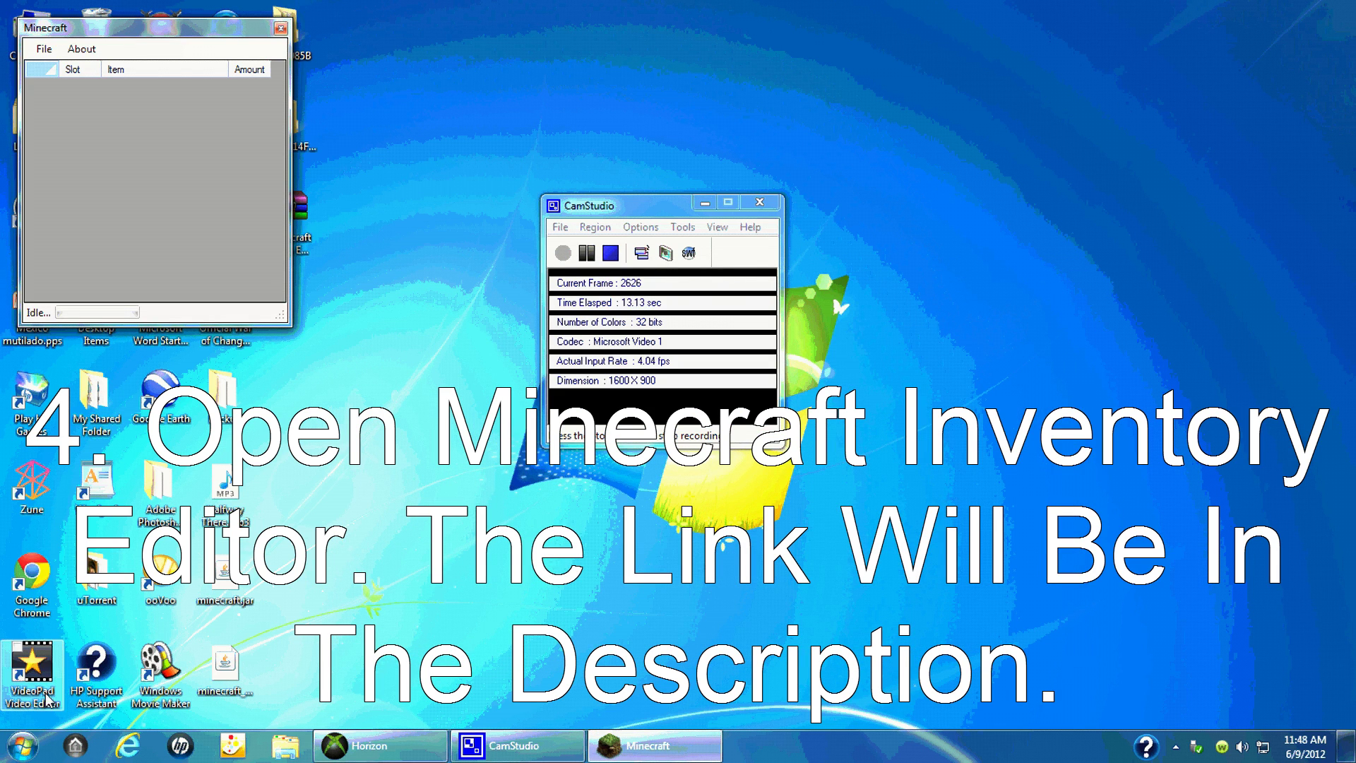
- Switch to Horizon and extract the flash drive's Minecraft: Xbox 360 Edition Tutorial save to the Desktop as Save20120531184411.bin
click(420, 749)
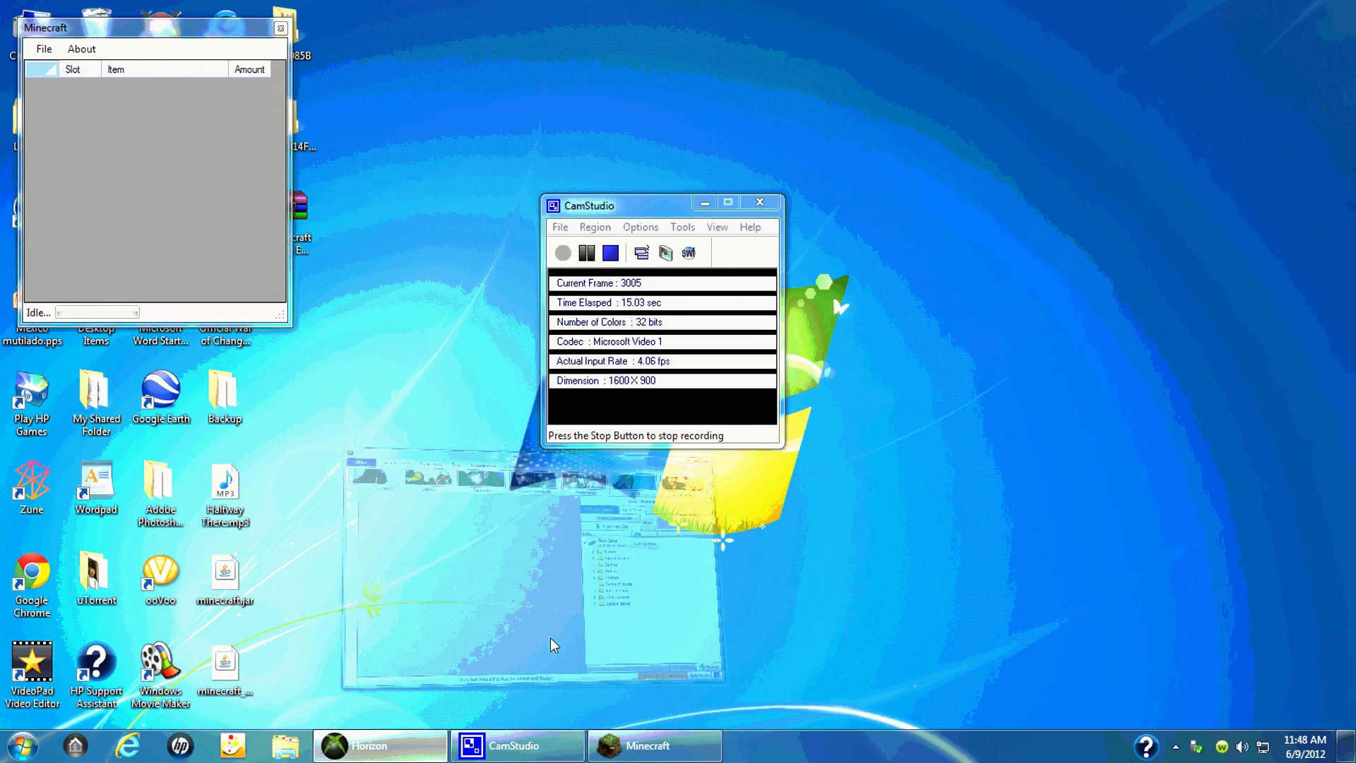
click(892, 308)
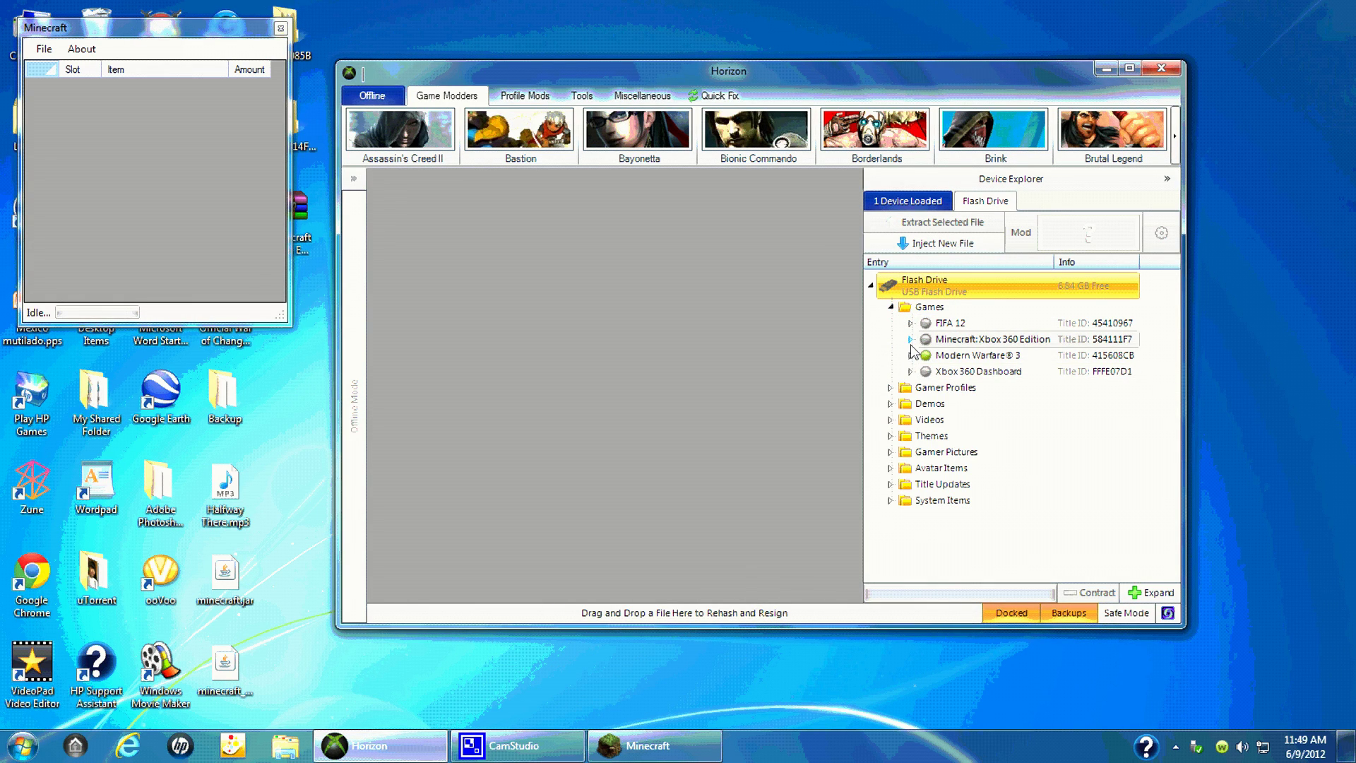
click(911, 340)
click(952, 398)
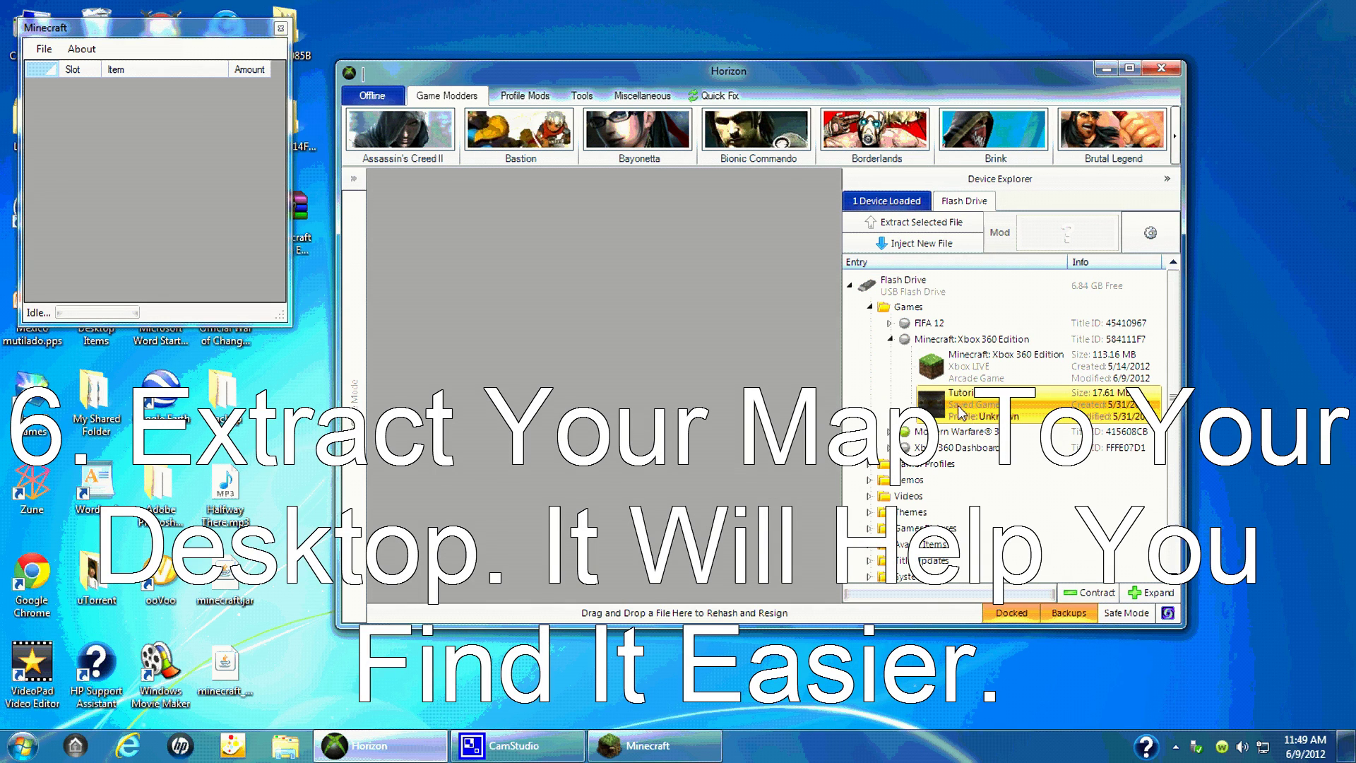
right_click(959, 409)
click(1002, 419)
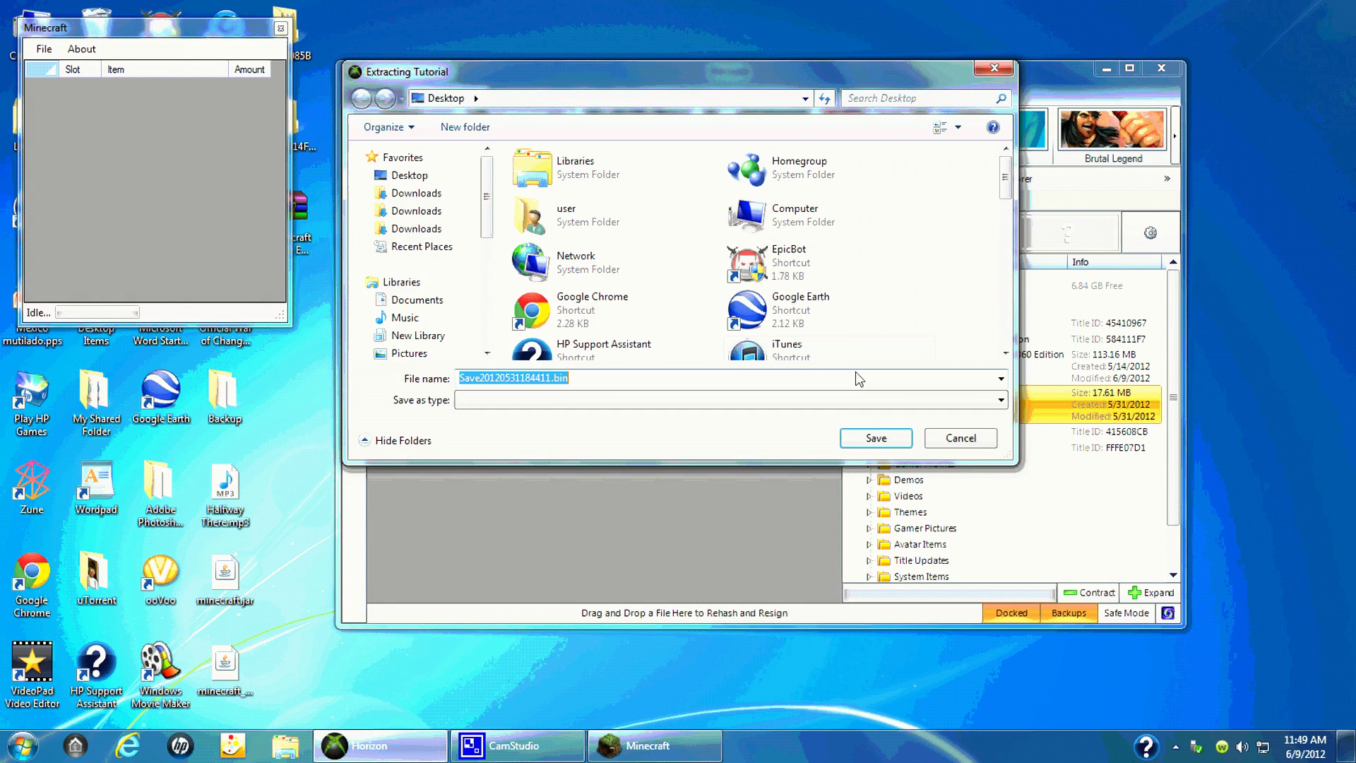
click(874, 439)
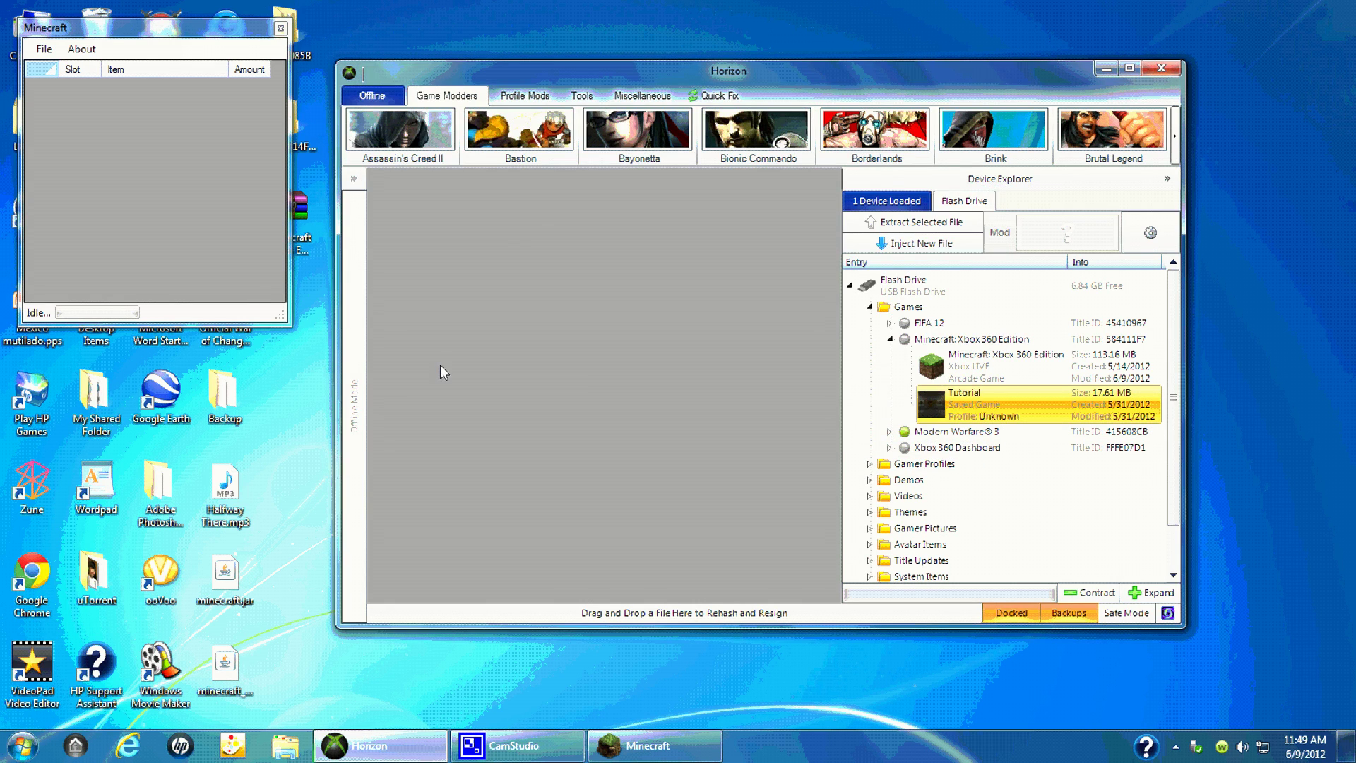
click(677, 395)
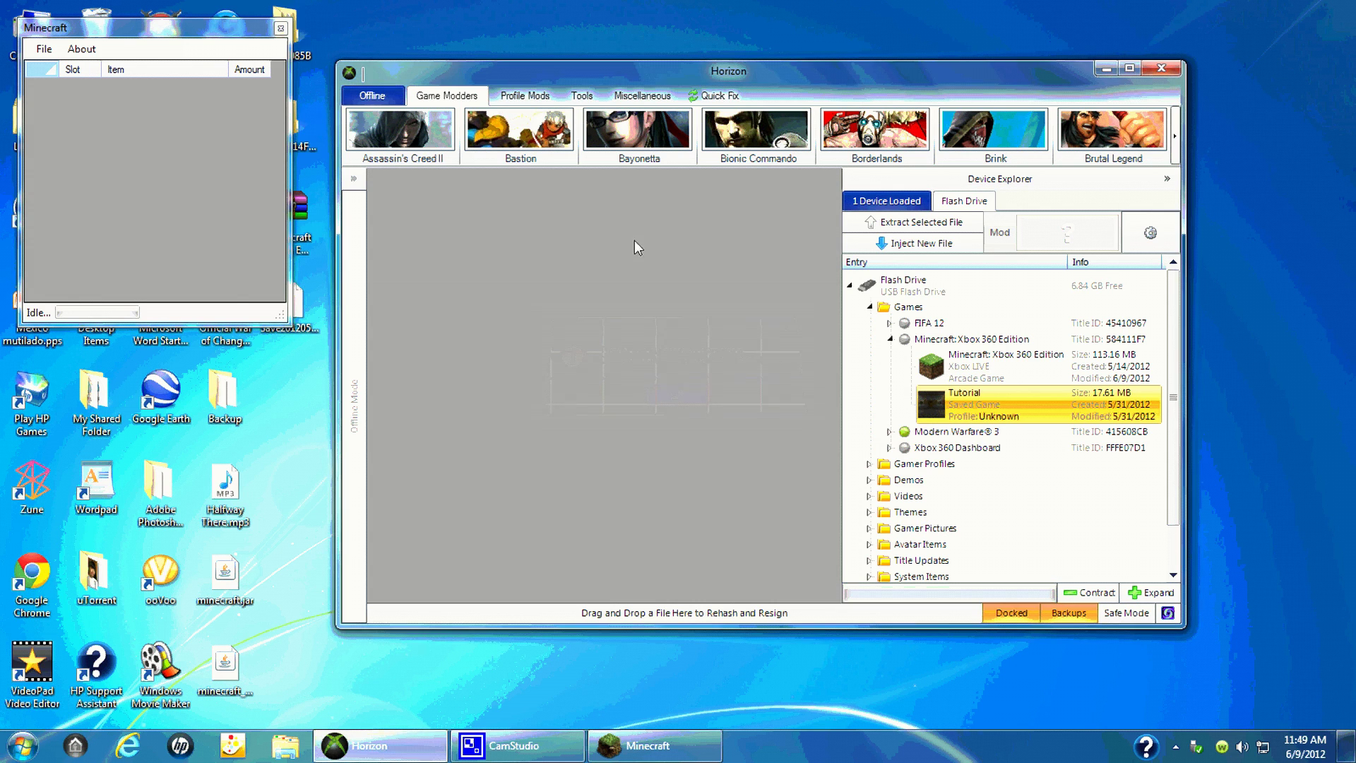
- Move the Minecraft editor clear of the desktop files and load the extracted Tutorial gamesave from the Desktop into it
drag(99, 28, 528, 103)
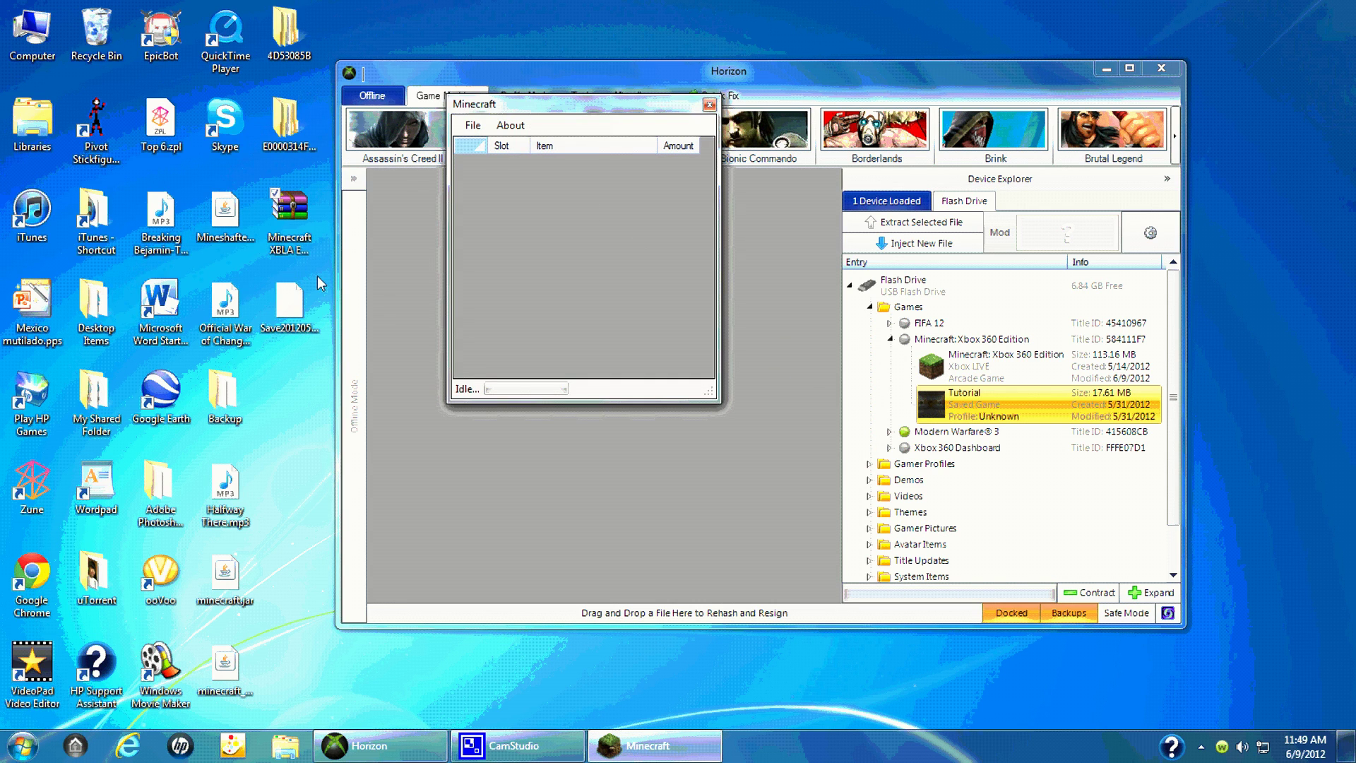
click(287, 332)
click(474, 143)
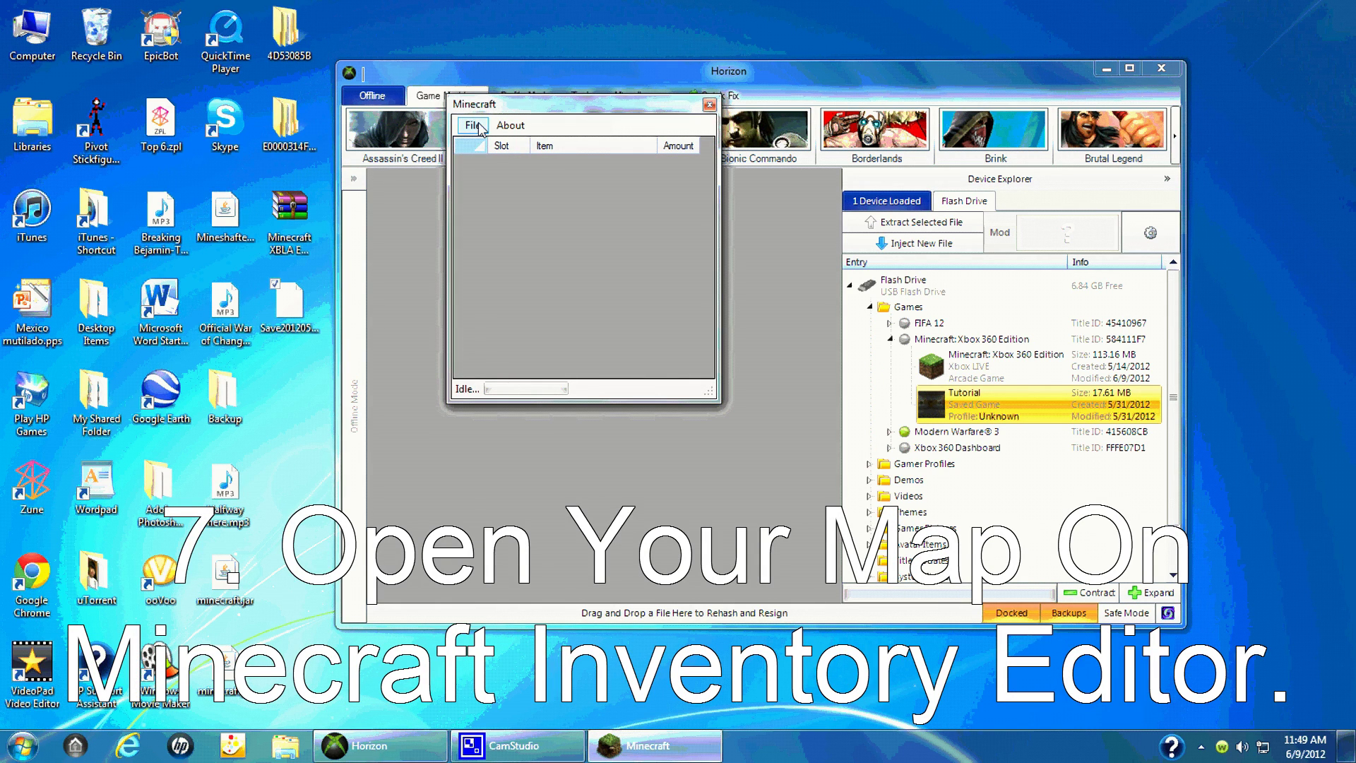
click(476, 127)
click(494, 141)
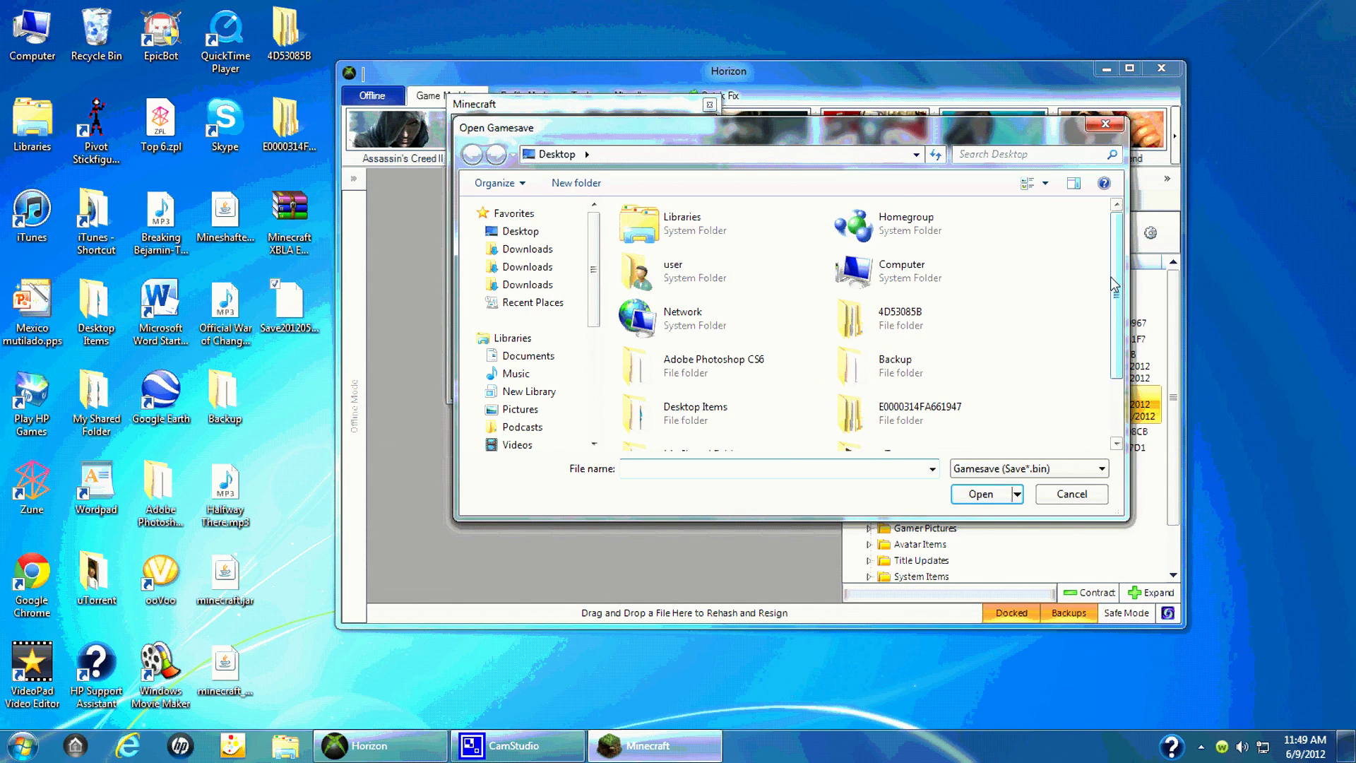
scroll(1111, 277, down, 2)
click(940, 427)
click(975, 494)
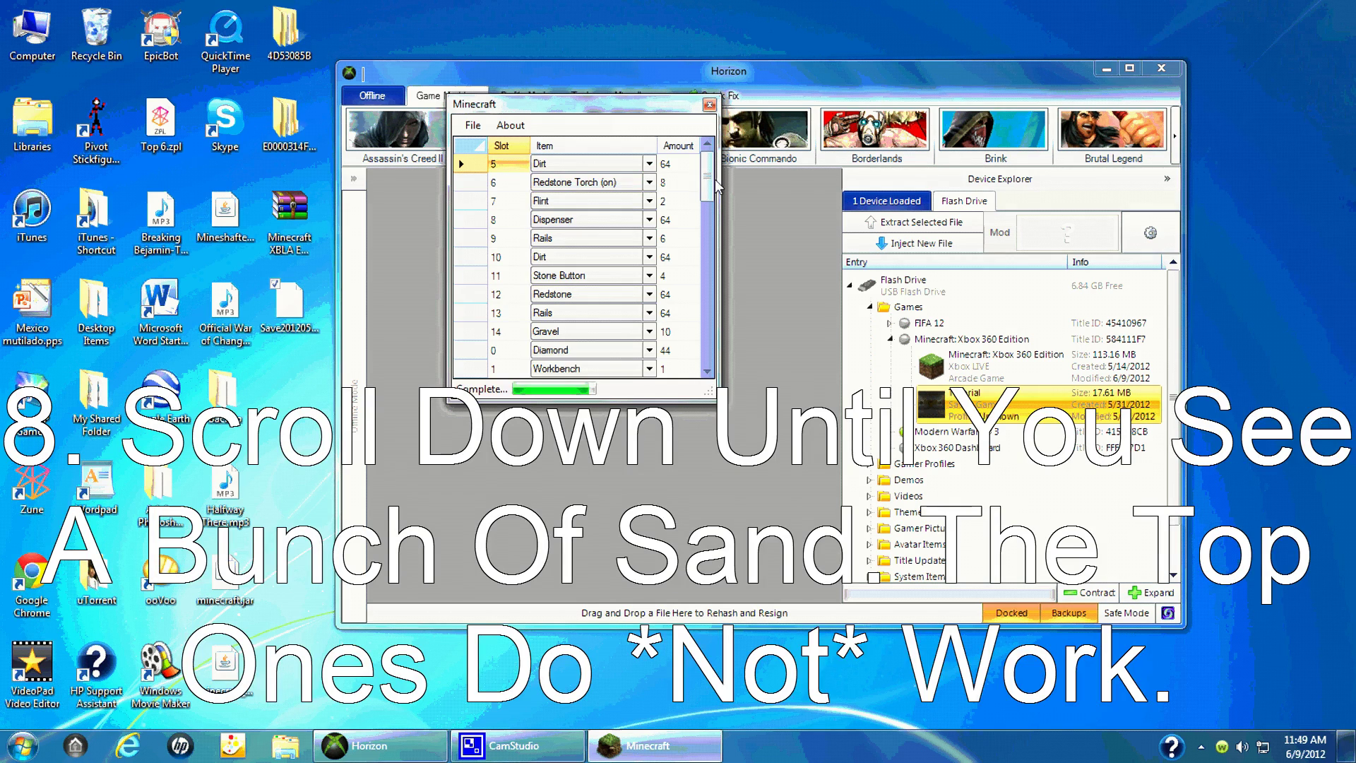
- In the block of Sand rows further down the inventory, change slot 1 to Bone with an amount of 64
mouse_move(707, 177)
mouse_down()
mouse_move(706, 275)
mouse_move(707, 174)
mouse_up()
drag(709, 185, 713, 229)
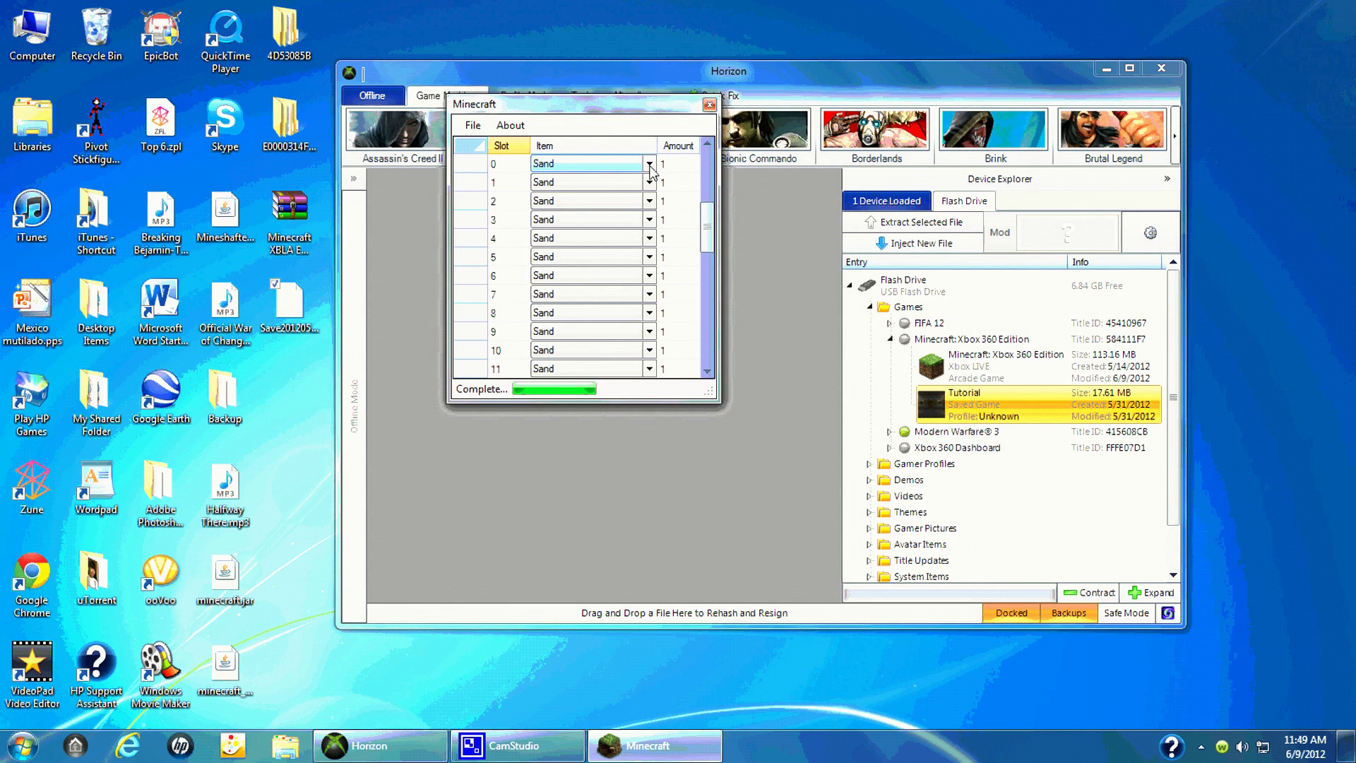
click(649, 183)
click(650, 182)
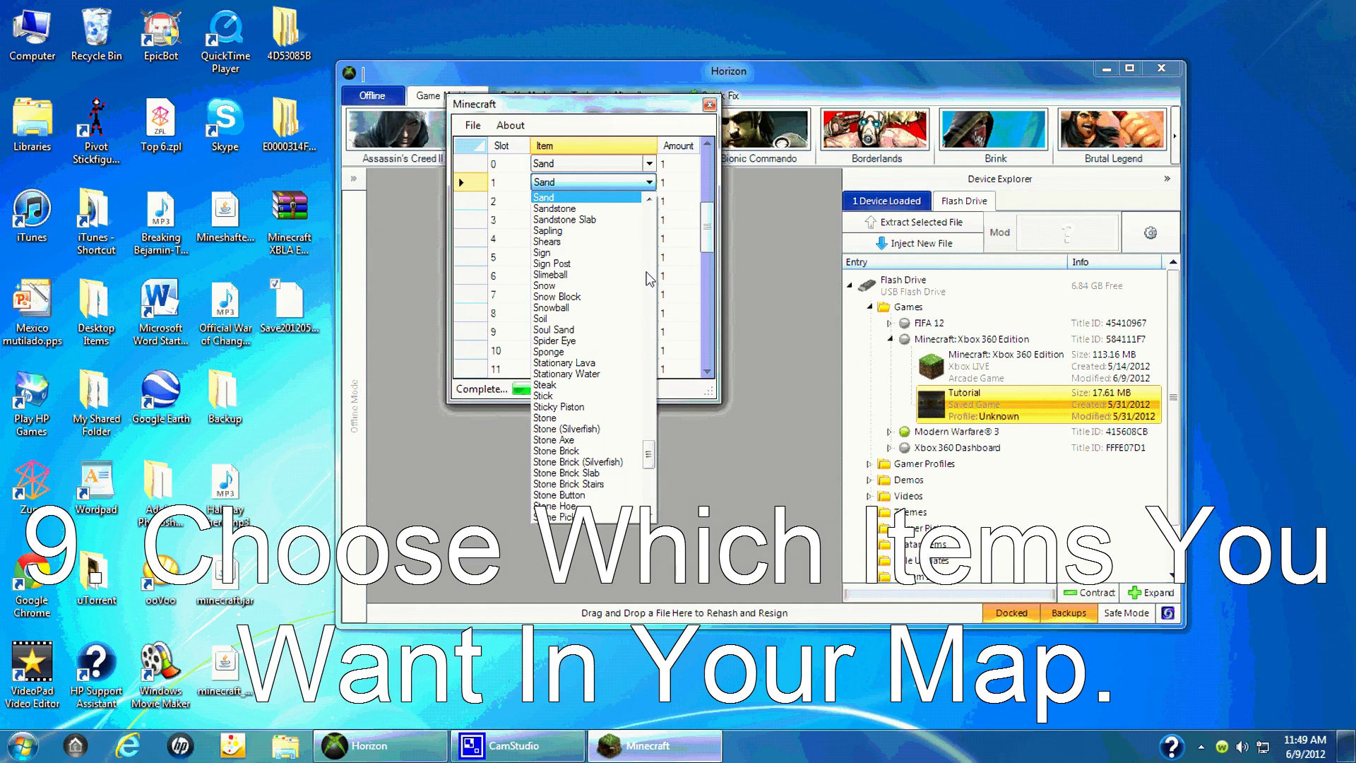
drag(648, 434, 647, 231)
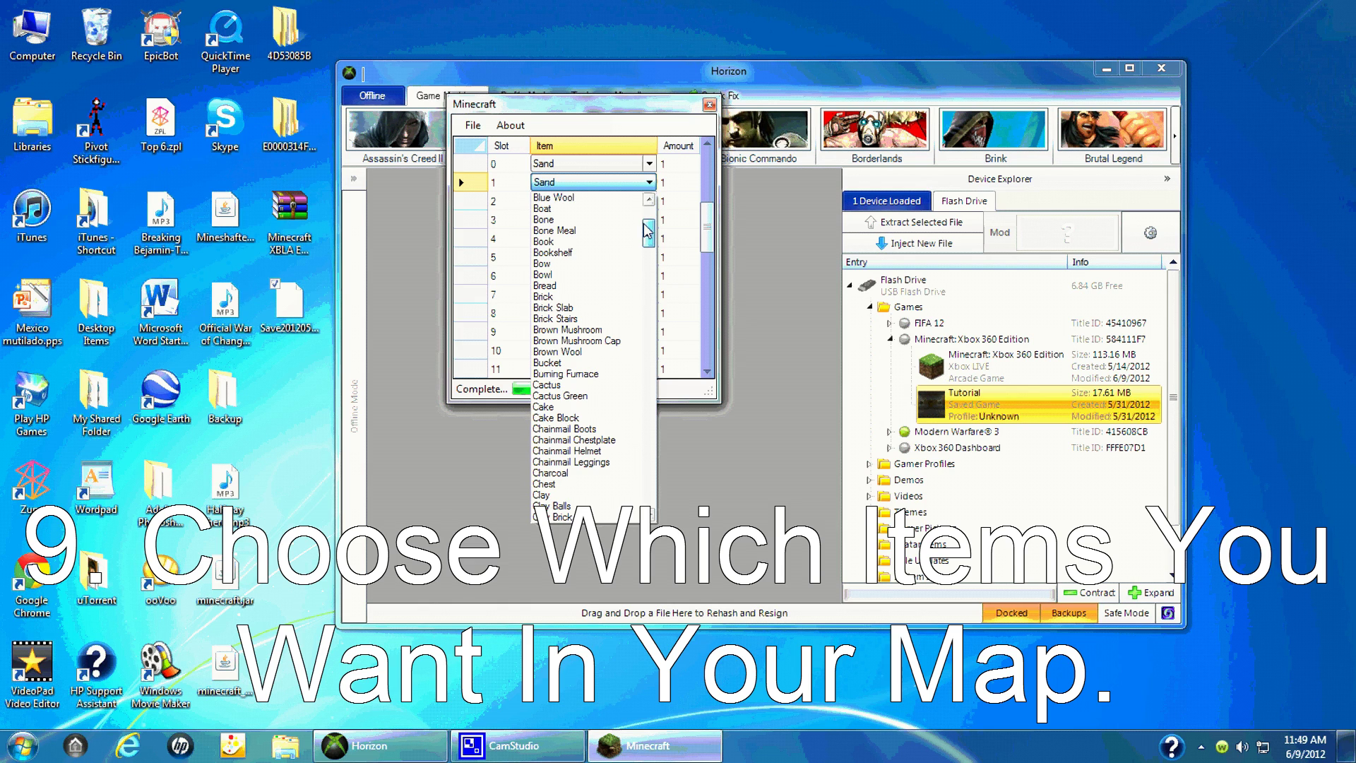
click(544, 220)
click(678, 183)
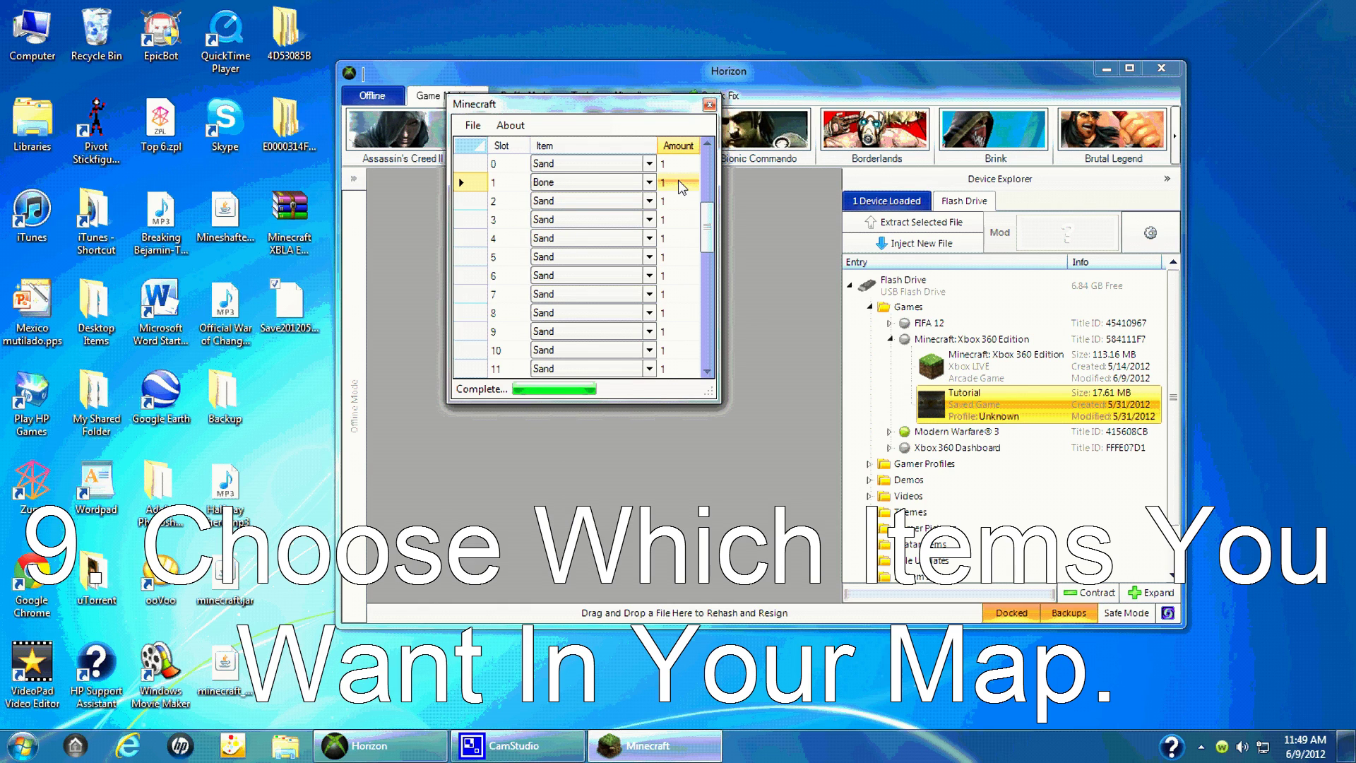
key(BackSpace)
- Change slot 2 in the same block to Fence Gate with an amount of 64
click(655, 203)
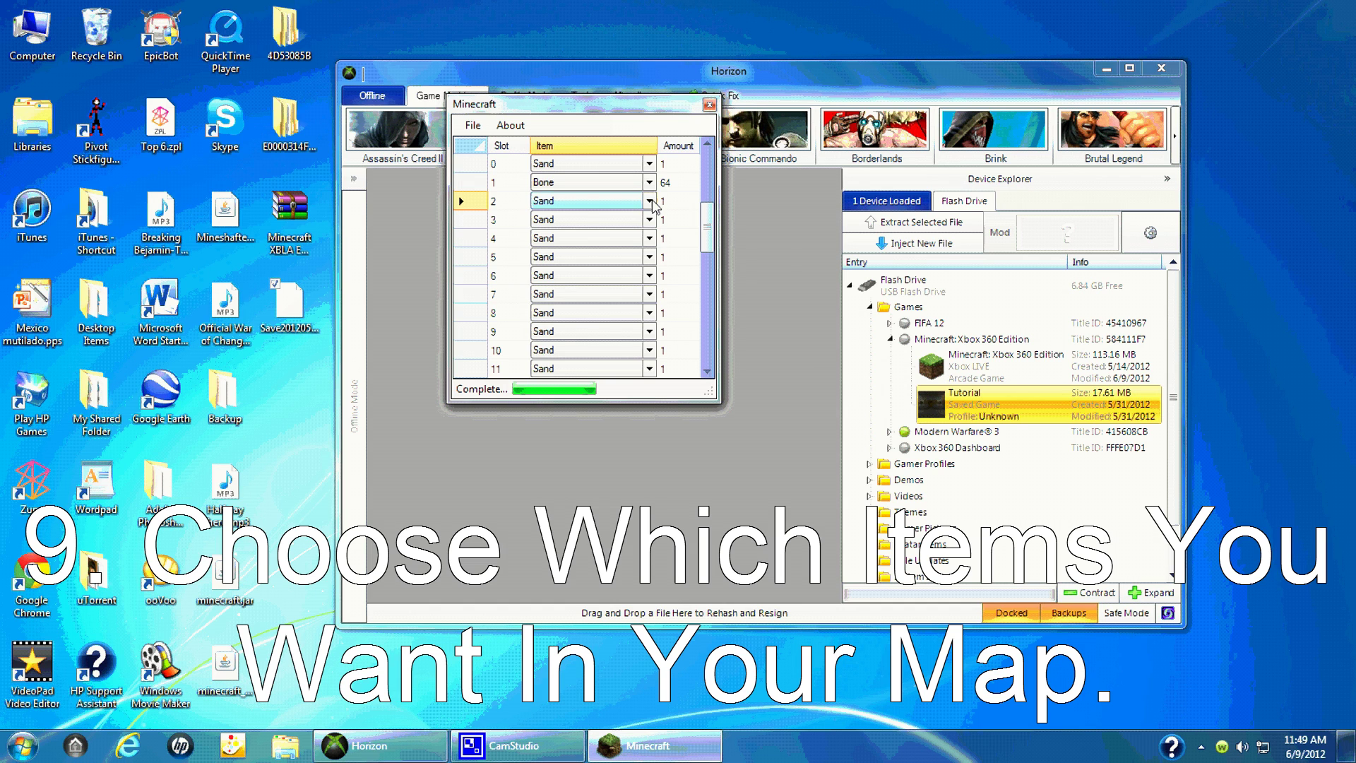
click(649, 202)
mouse_move(647, 333)
mouse_down()
mouse_move(661, 515)
mouse_move(656, 324)
mouse_up()
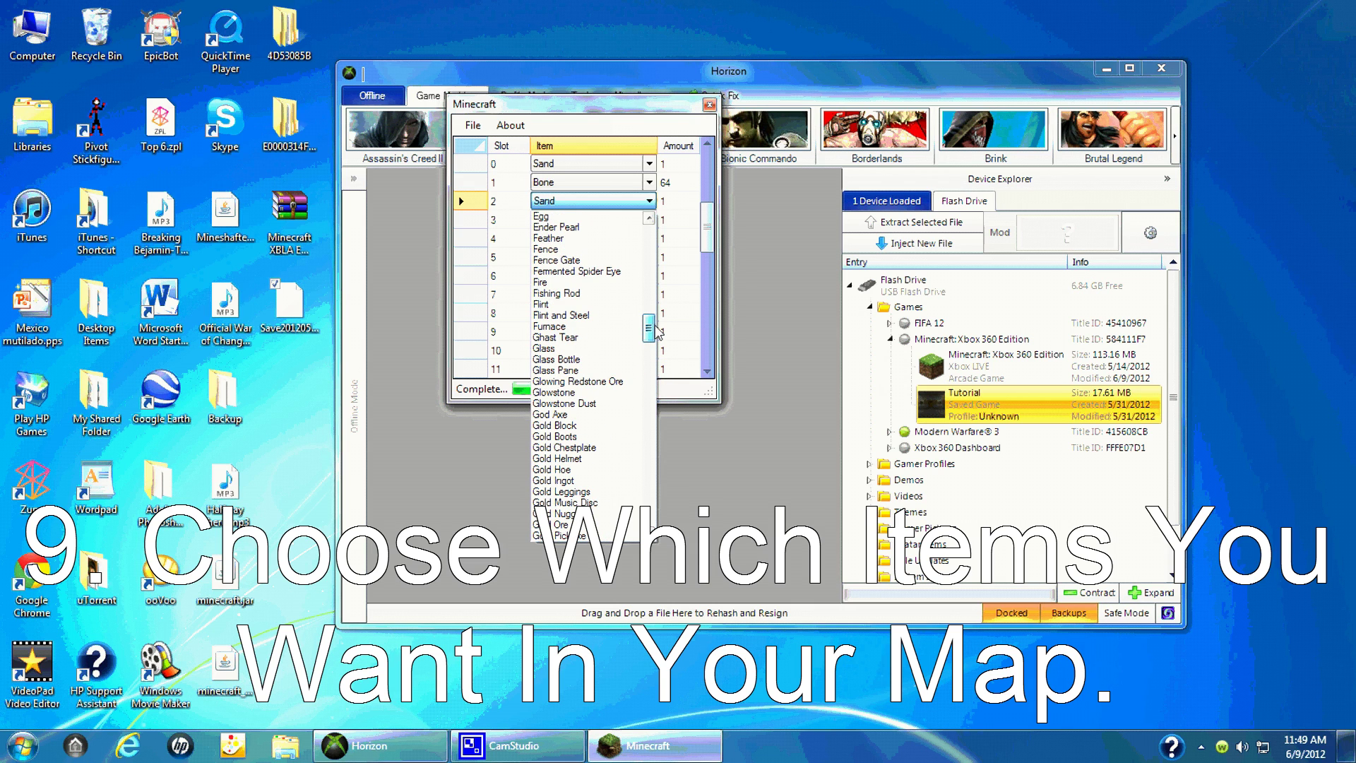
click(632, 260)
click(672, 205)
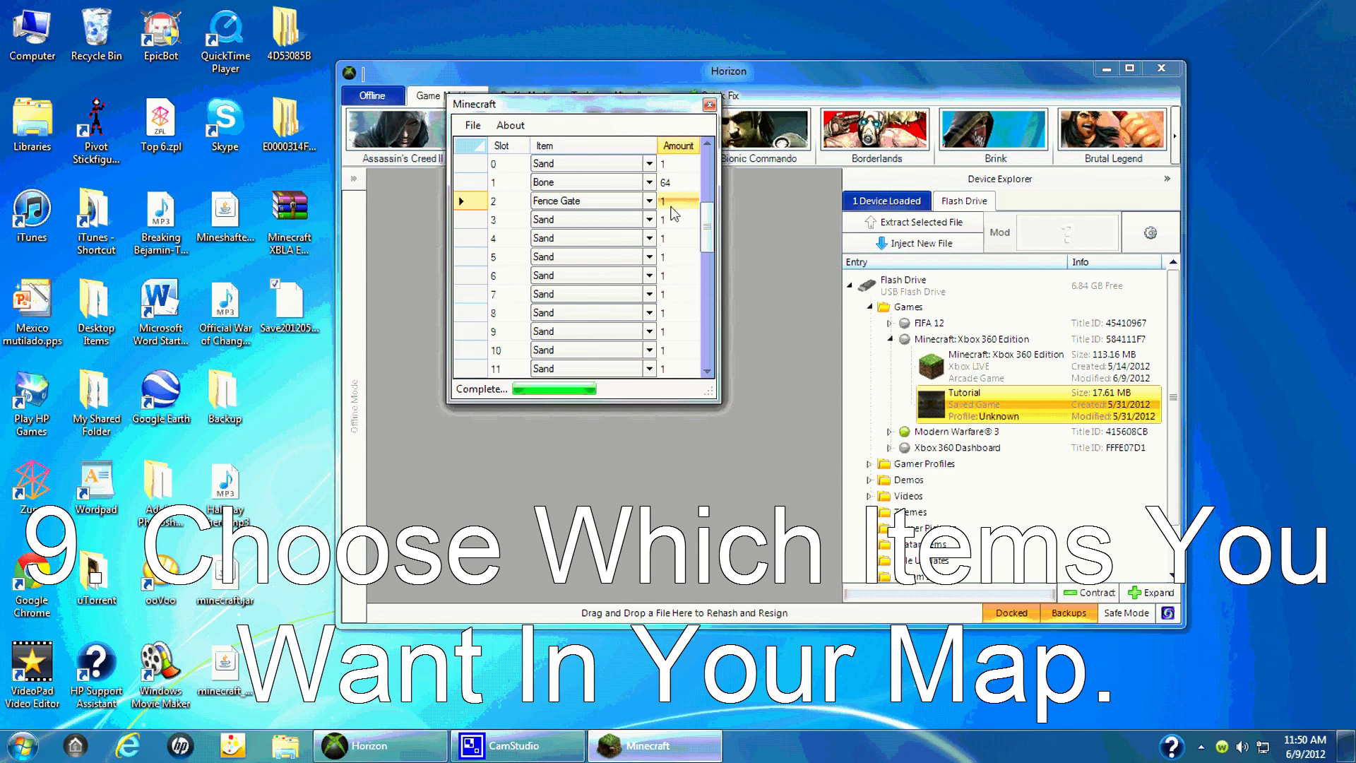
text(64)
- Change slot 3 in the same block to Fence Gate with an amount of 50
click(651, 219)
click(648, 220)
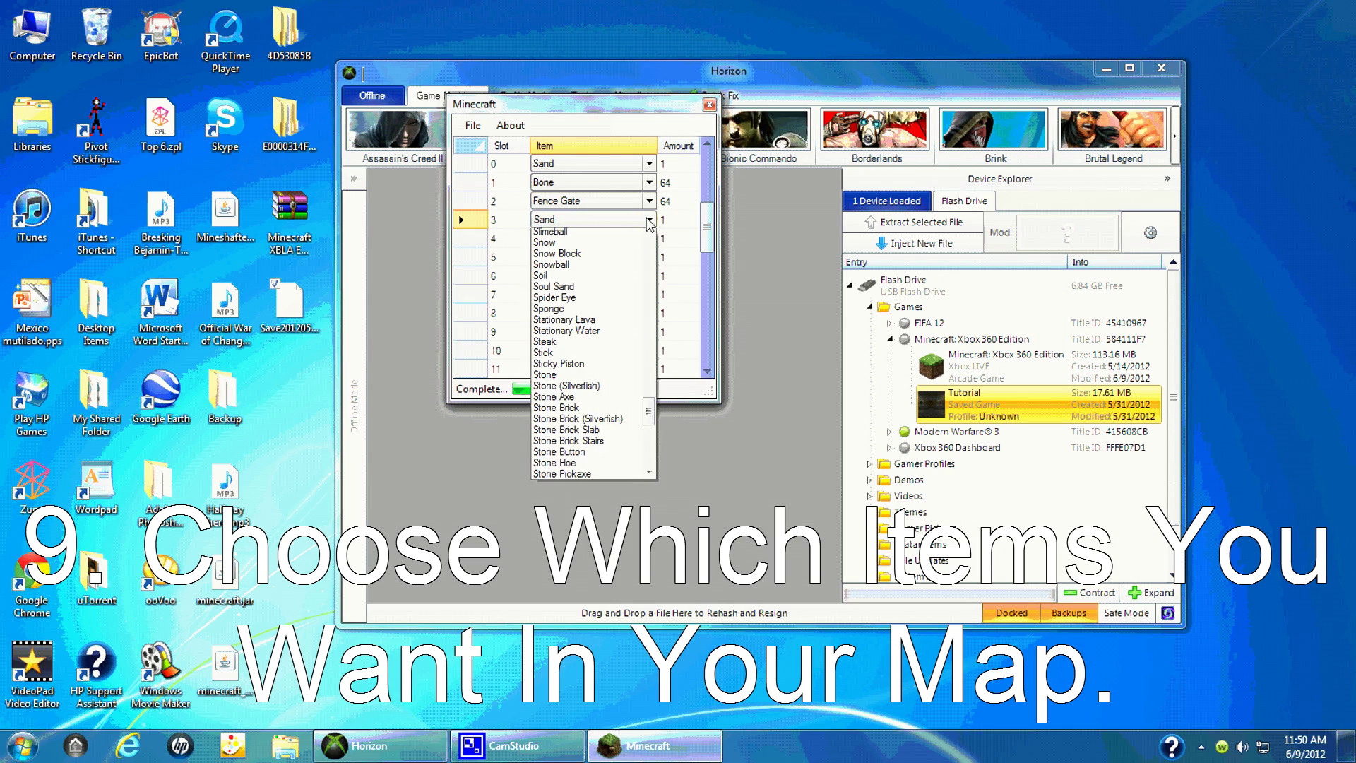
drag(653, 498, 651, 347)
click(604, 344)
click(664, 219)
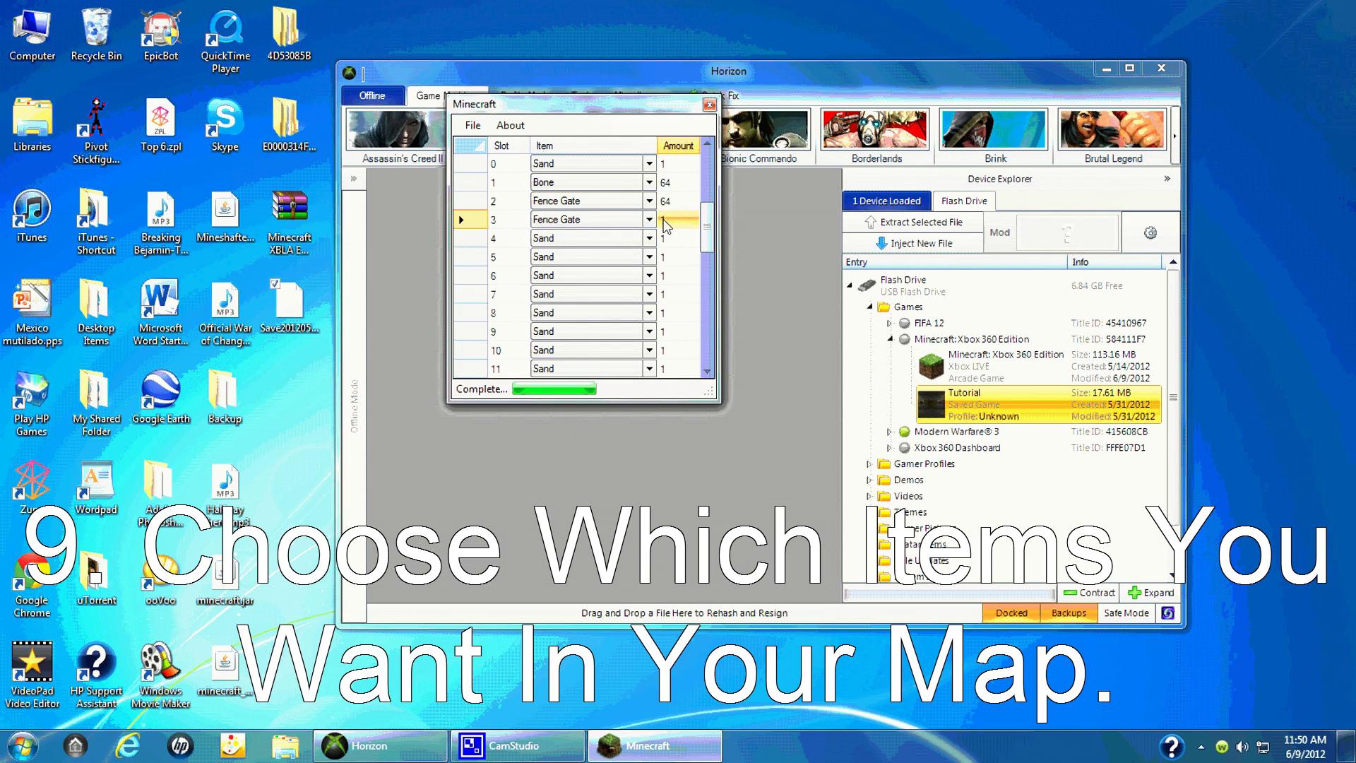
click(663, 220)
- Browse the item choices for slot 4, keep Sand as its item and set the amount to 64
click(655, 239)
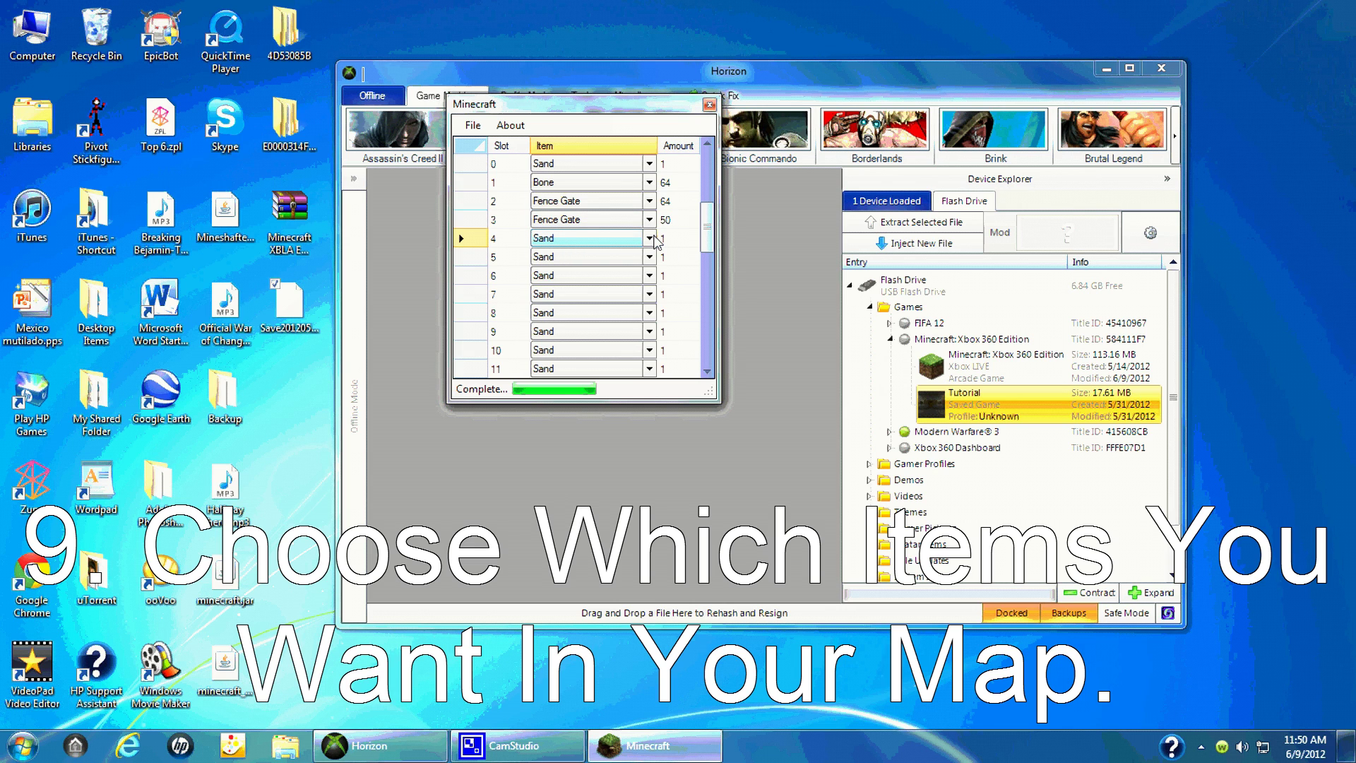
click(650, 239)
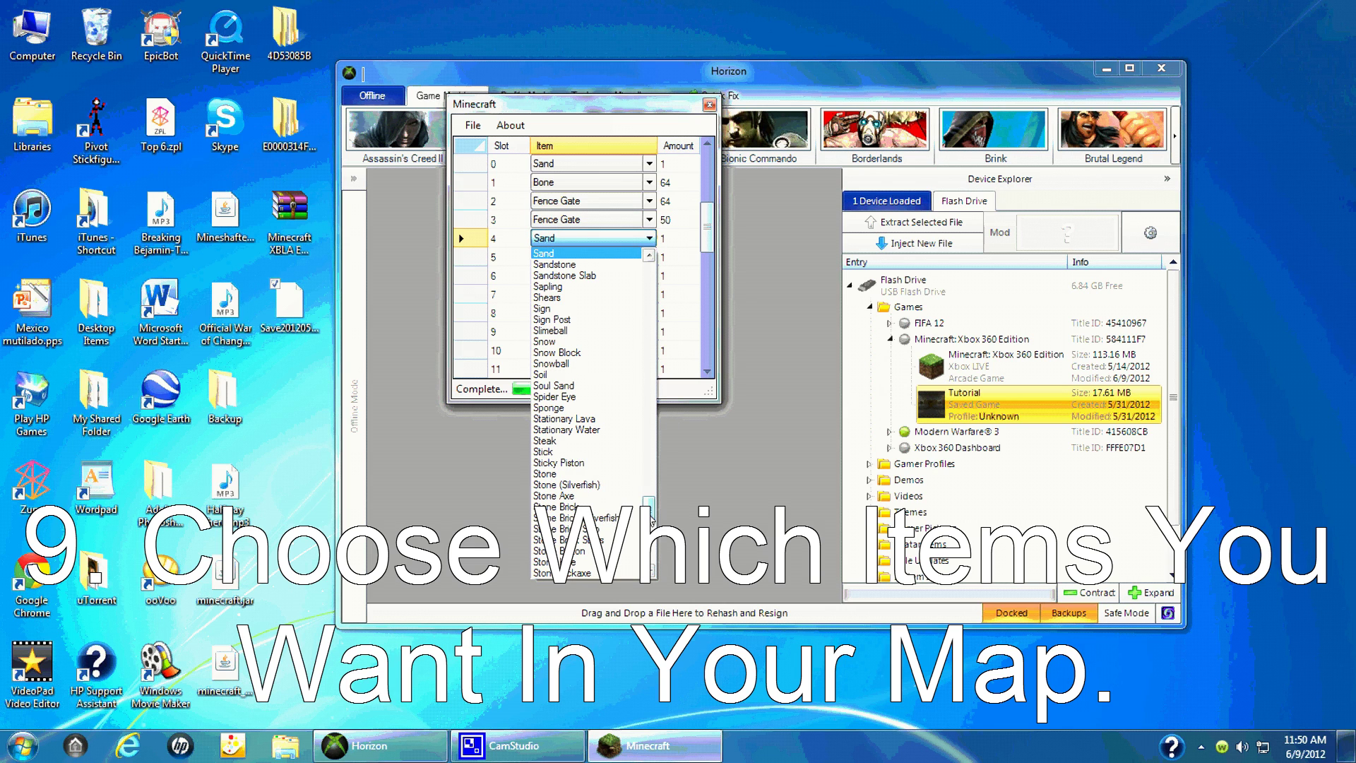
drag(651, 521, 624, 467)
scroll(625, 468, down, 10)
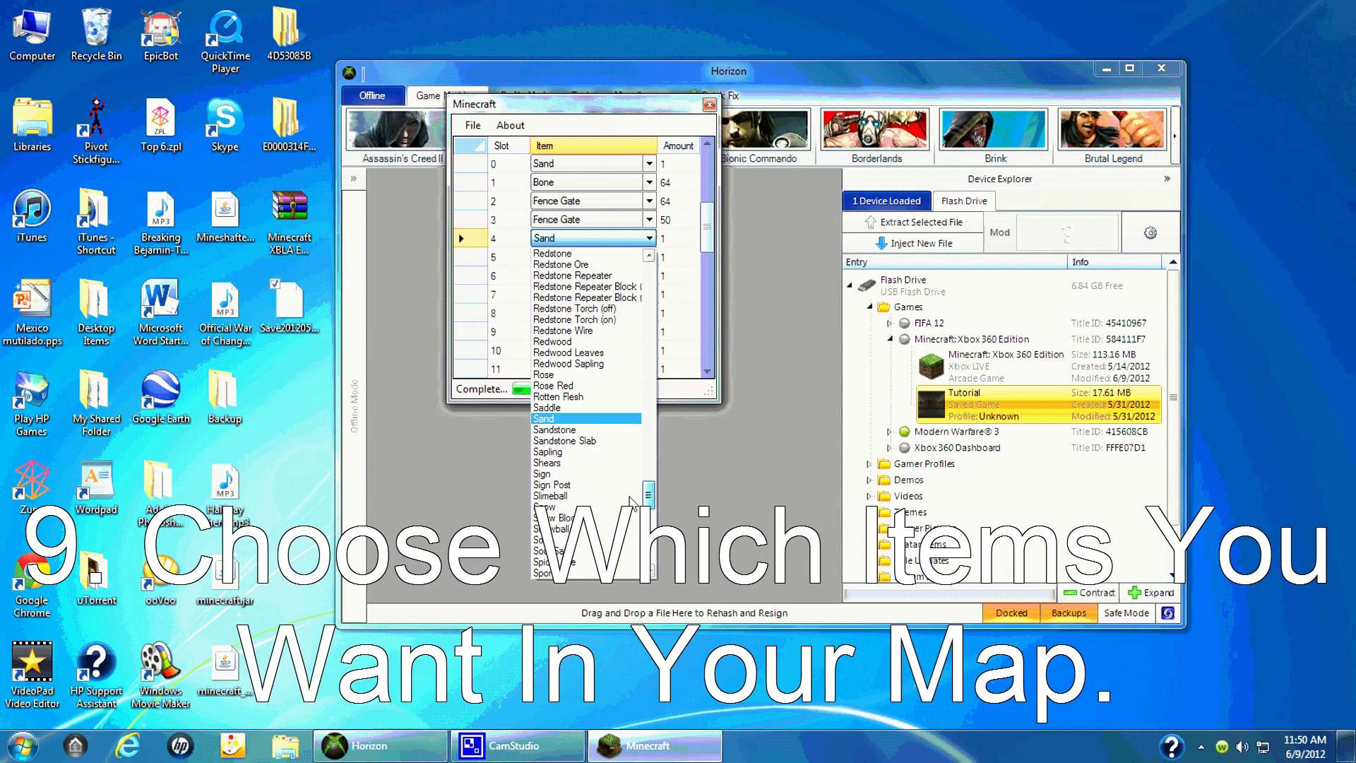
click(570, 418)
click(688, 238)
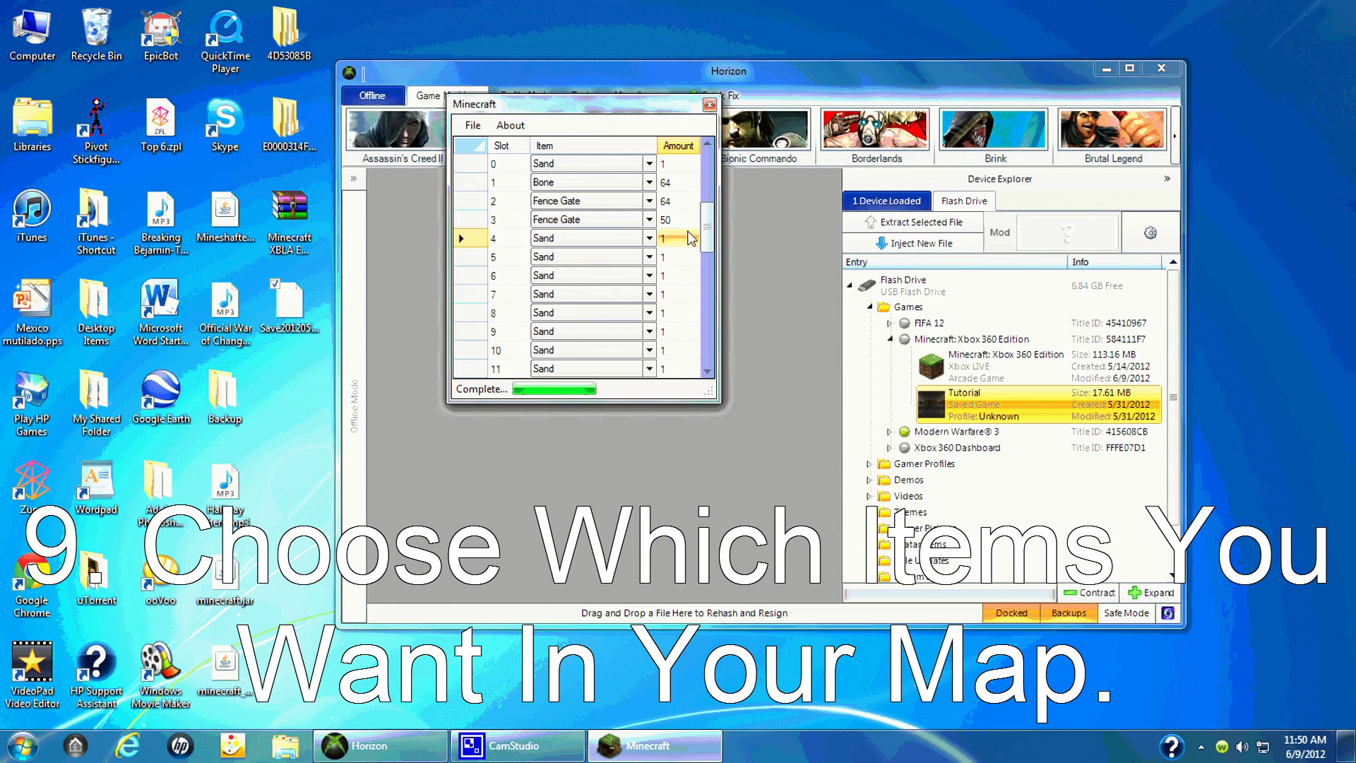
text(6)
- Change slot 5 in the same block to Coioked Chicken with an amount of 15
click(650, 257)
click(649, 257)
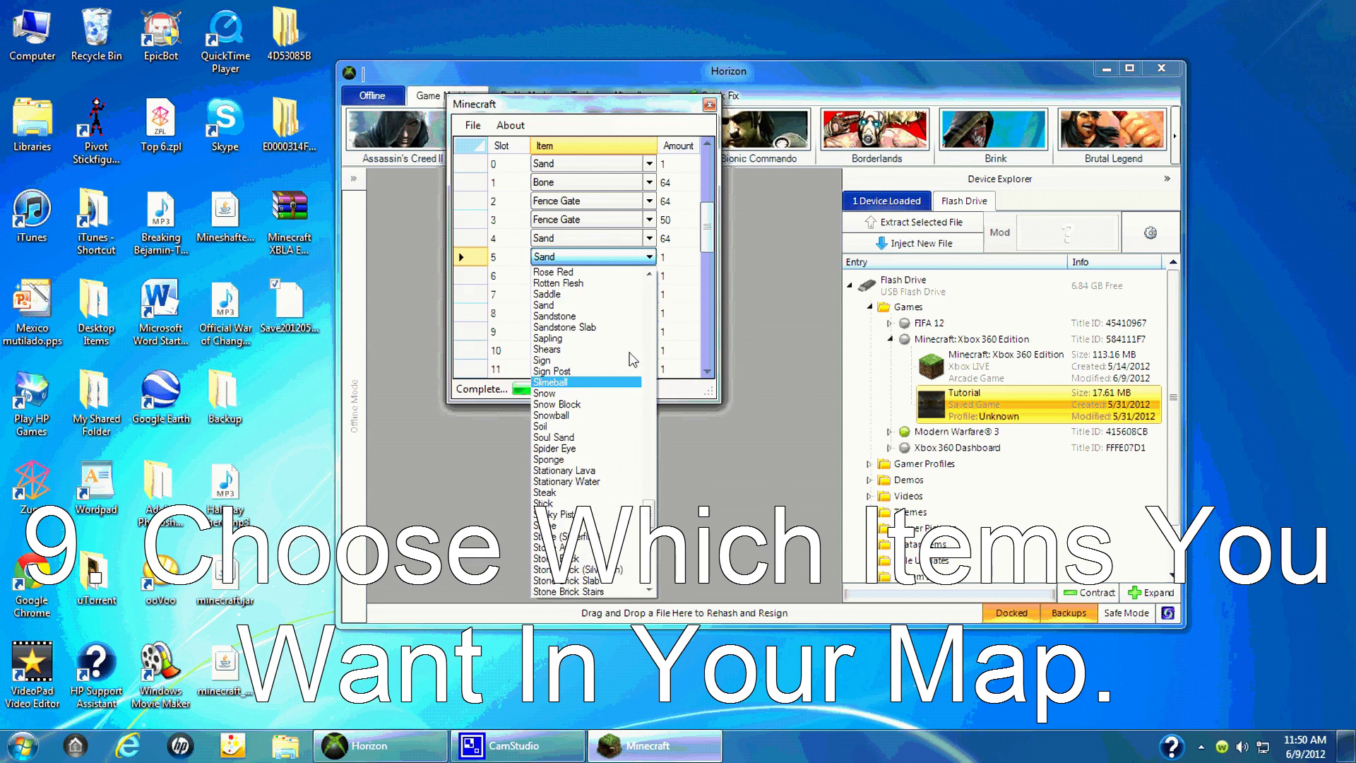
scroll(632, 360, up, 9)
scroll(600, 409, up, 11)
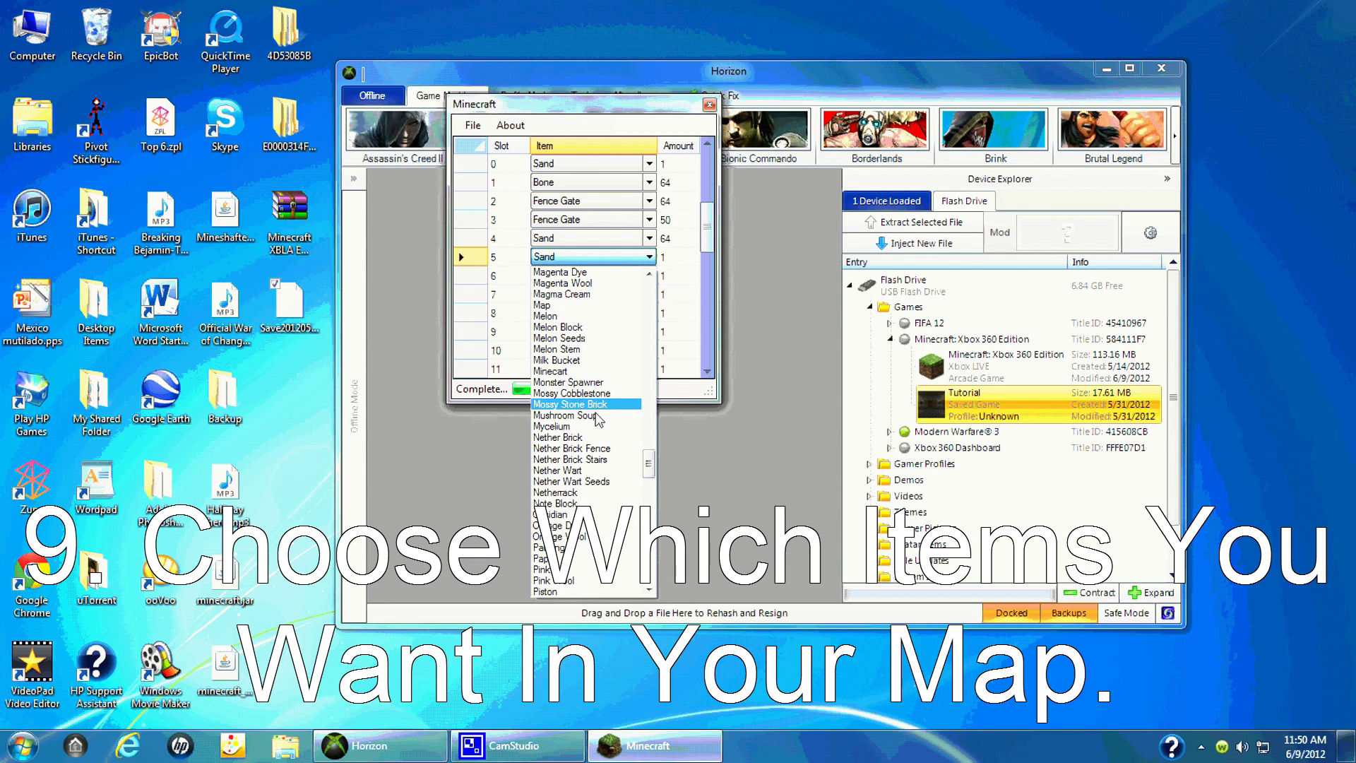
scroll(586, 371, up, 4)
drag(652, 459, 666, 330)
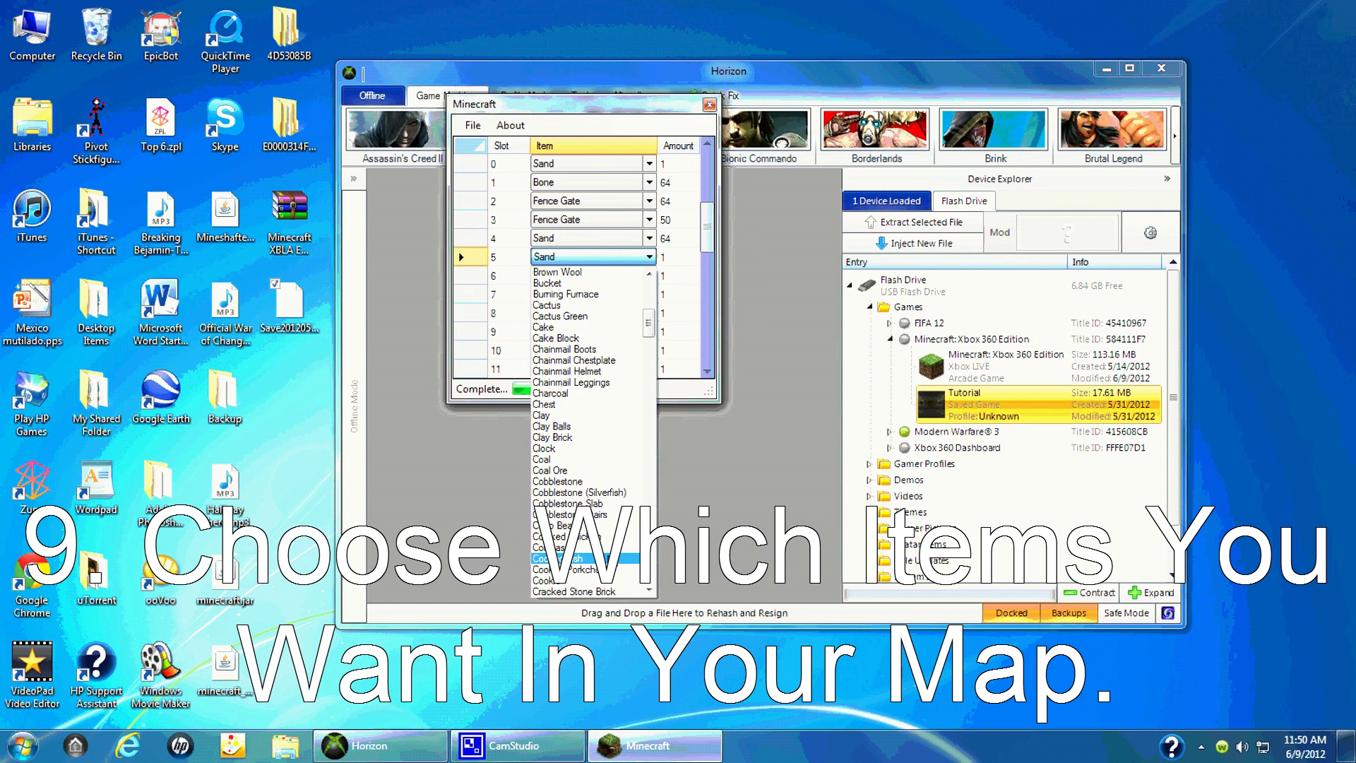
click(601, 536)
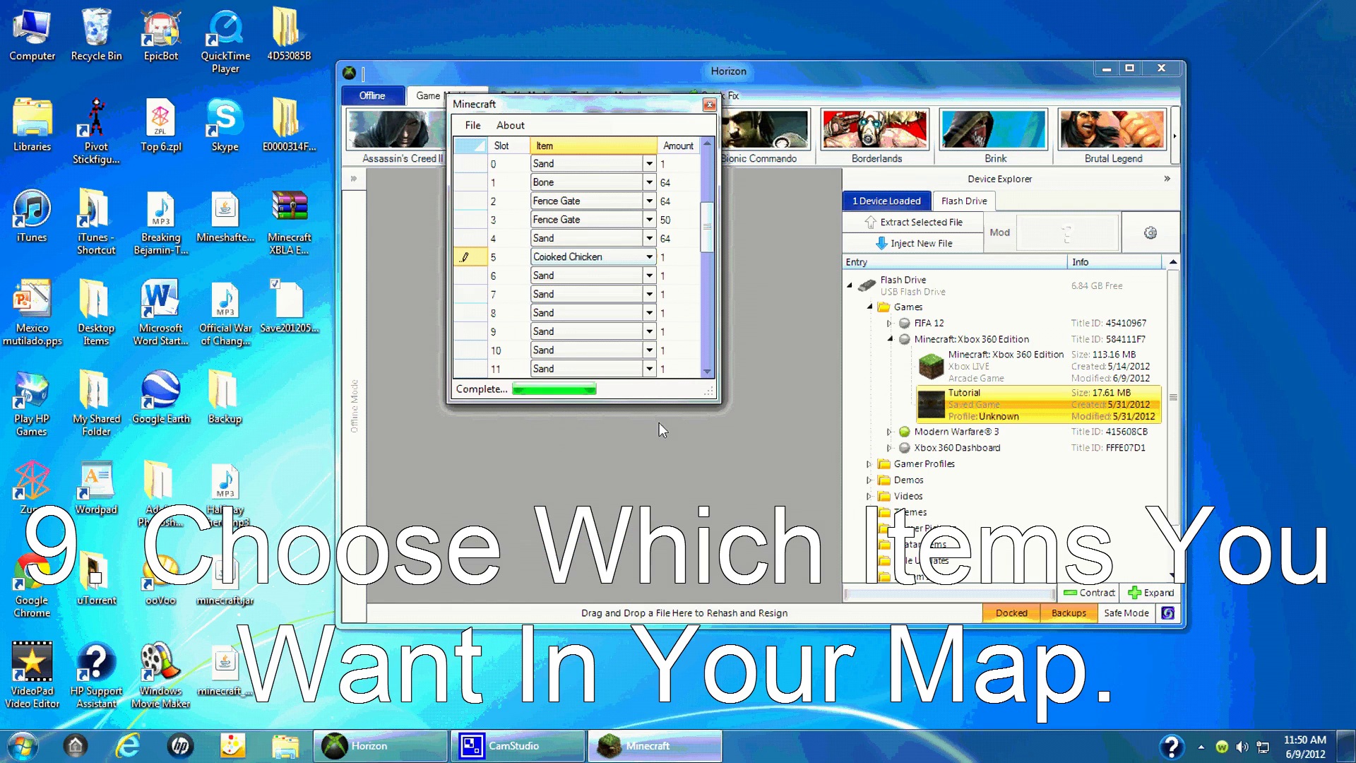
click(677, 258)
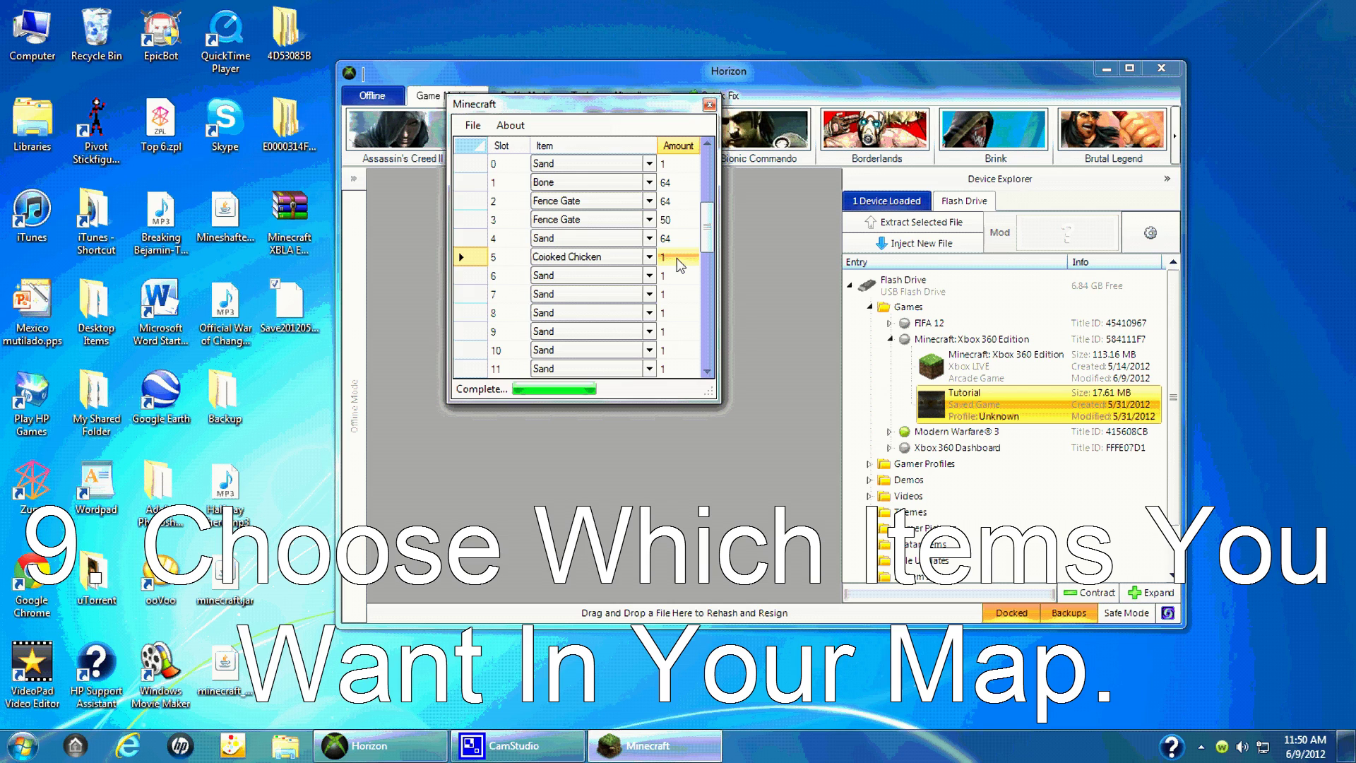
text(15)
click(650, 279)
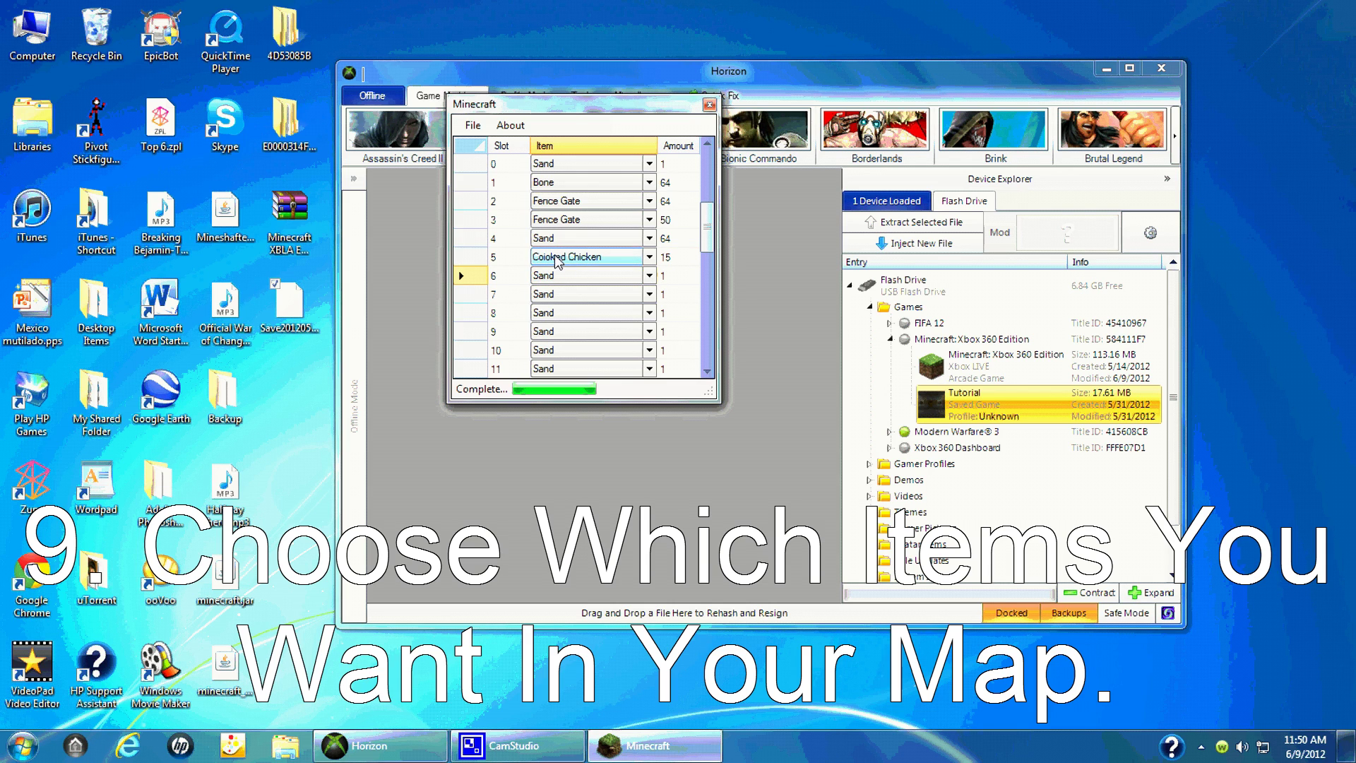
- Review the item choices for slot 5 and keep Coioked Chicken as its item
click(651, 259)
click(649, 257)
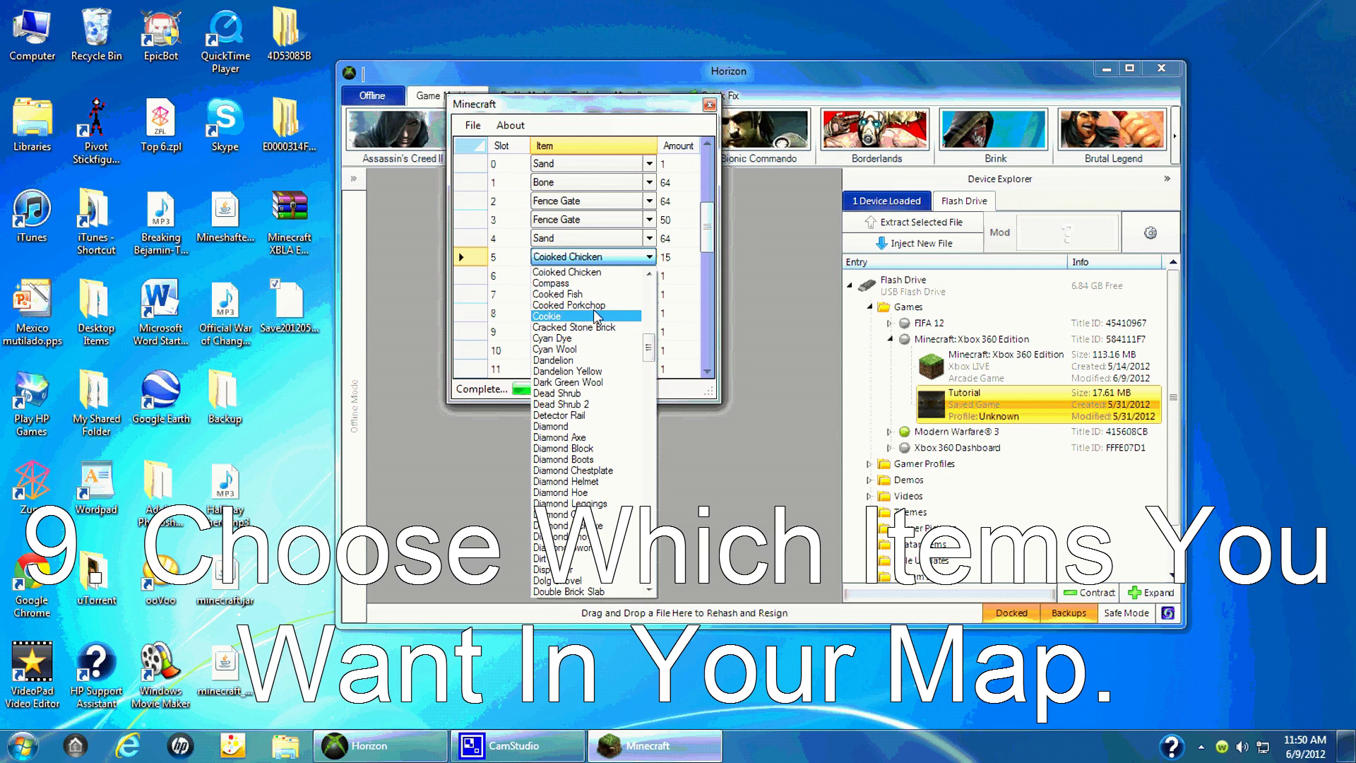
click(580, 273)
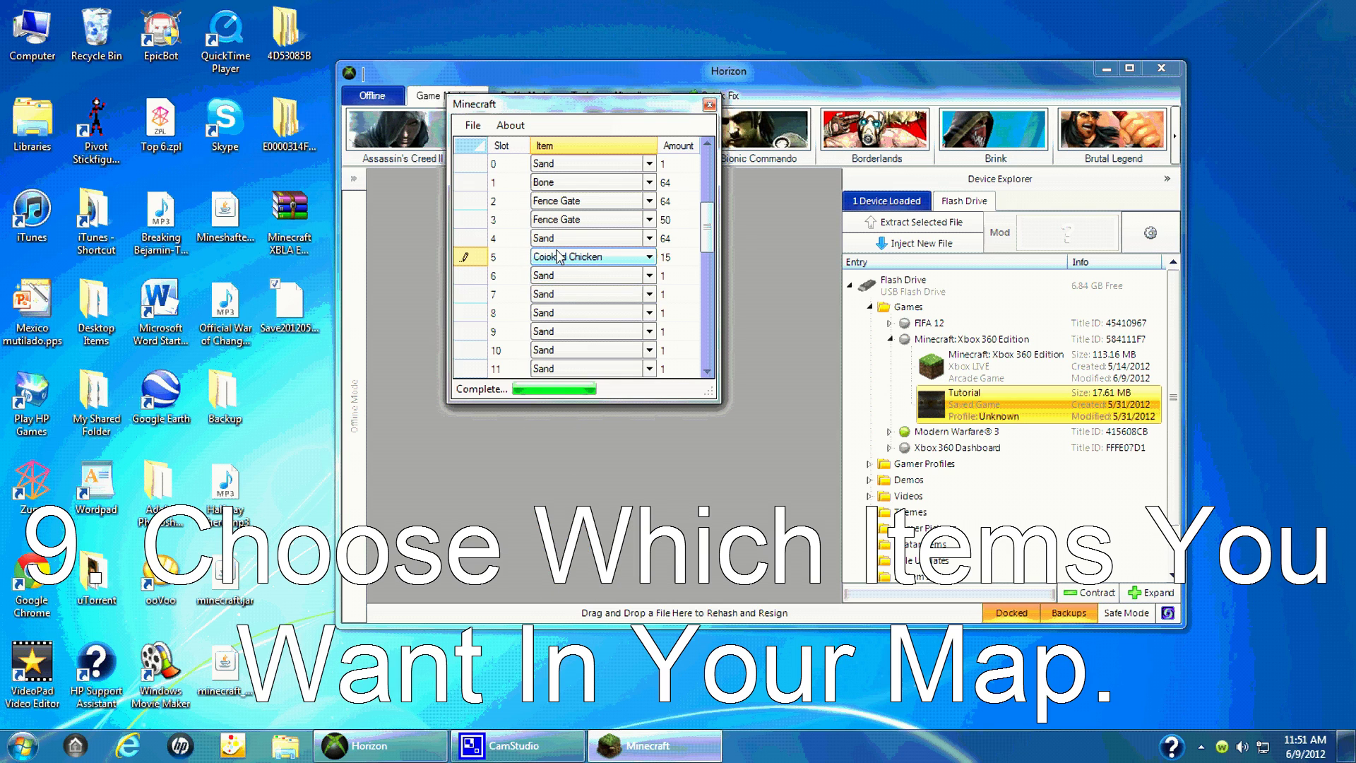
- Change slot 6 in the same block to Raw Porkchop with an amount of 15
click(647, 278)
click(647, 276)
mouse_move(651, 544)
mouse_down()
mouse_move(652, 557)
mouse_move(657, 518)
mouse_up()
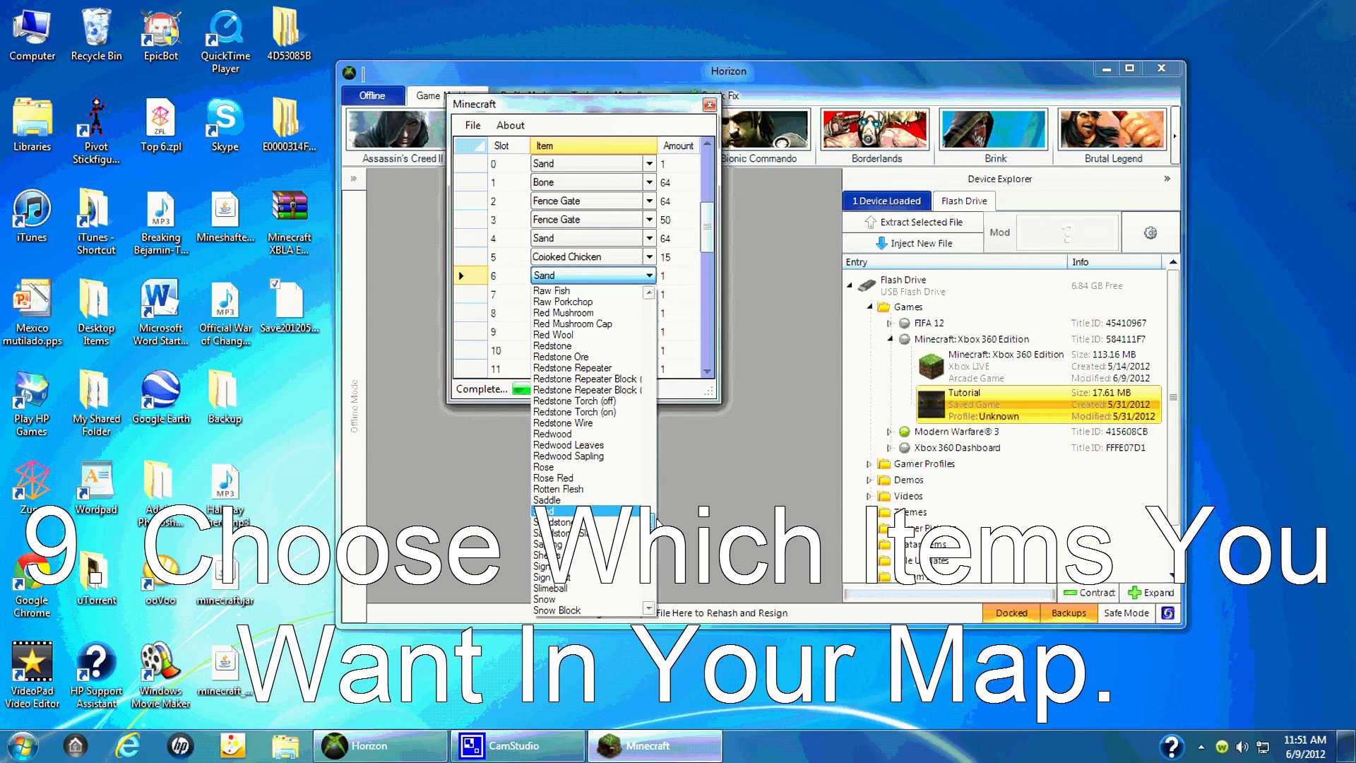
scroll(629, 456, up, 1)
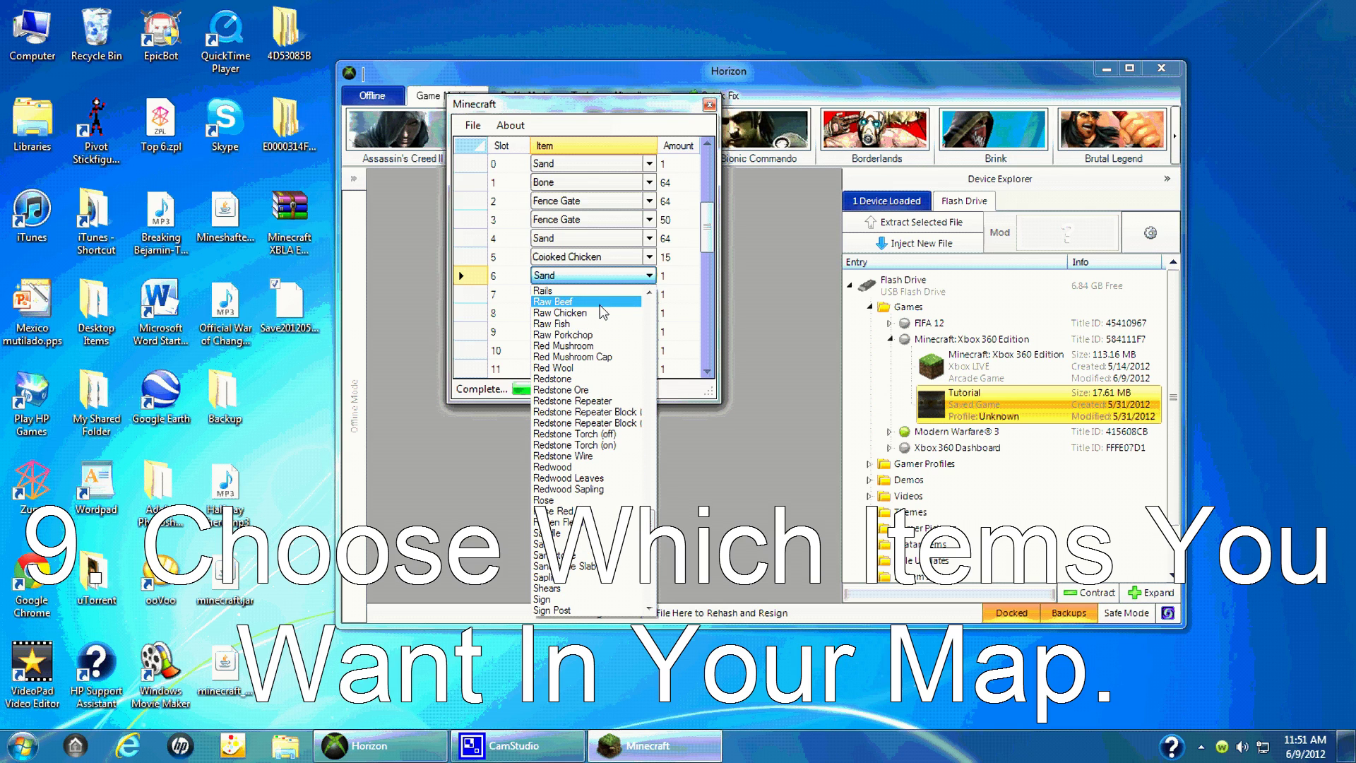
click(571, 335)
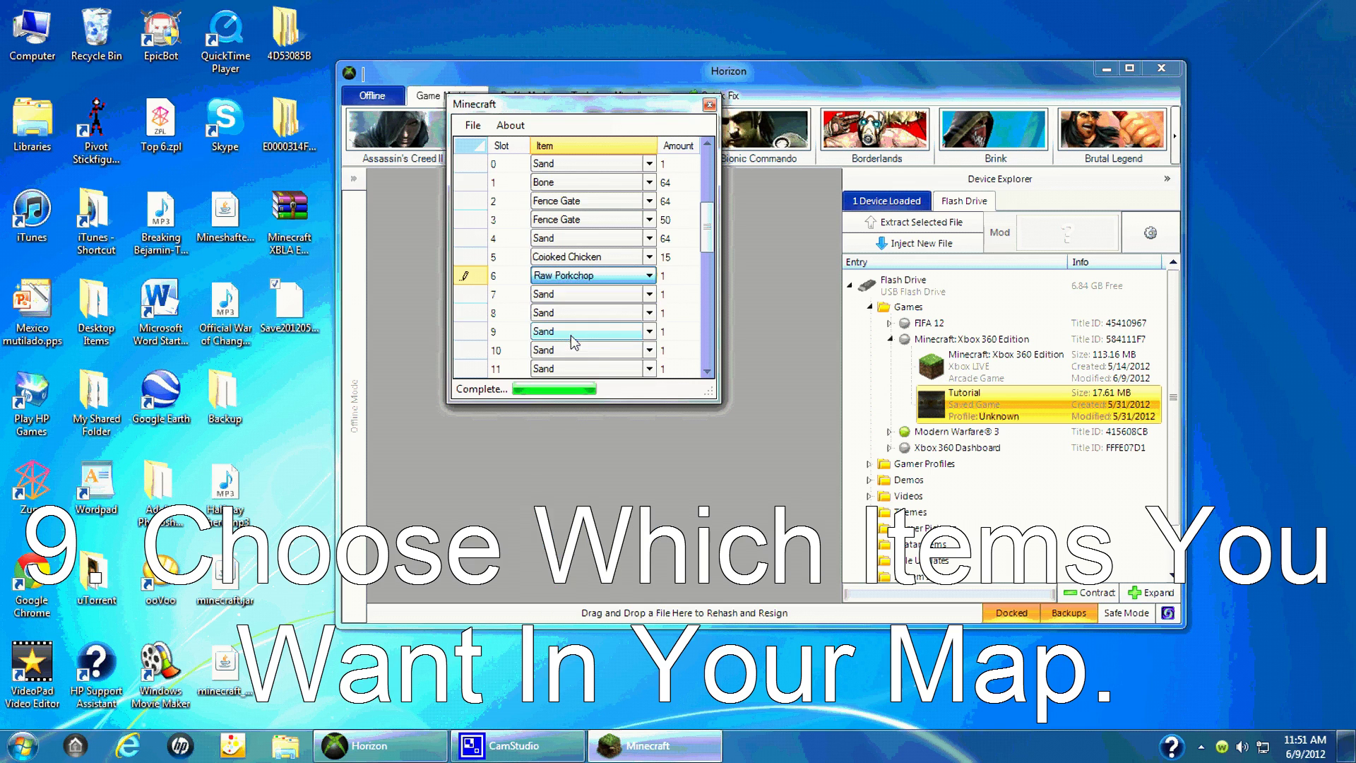
click(676, 279)
text(15)
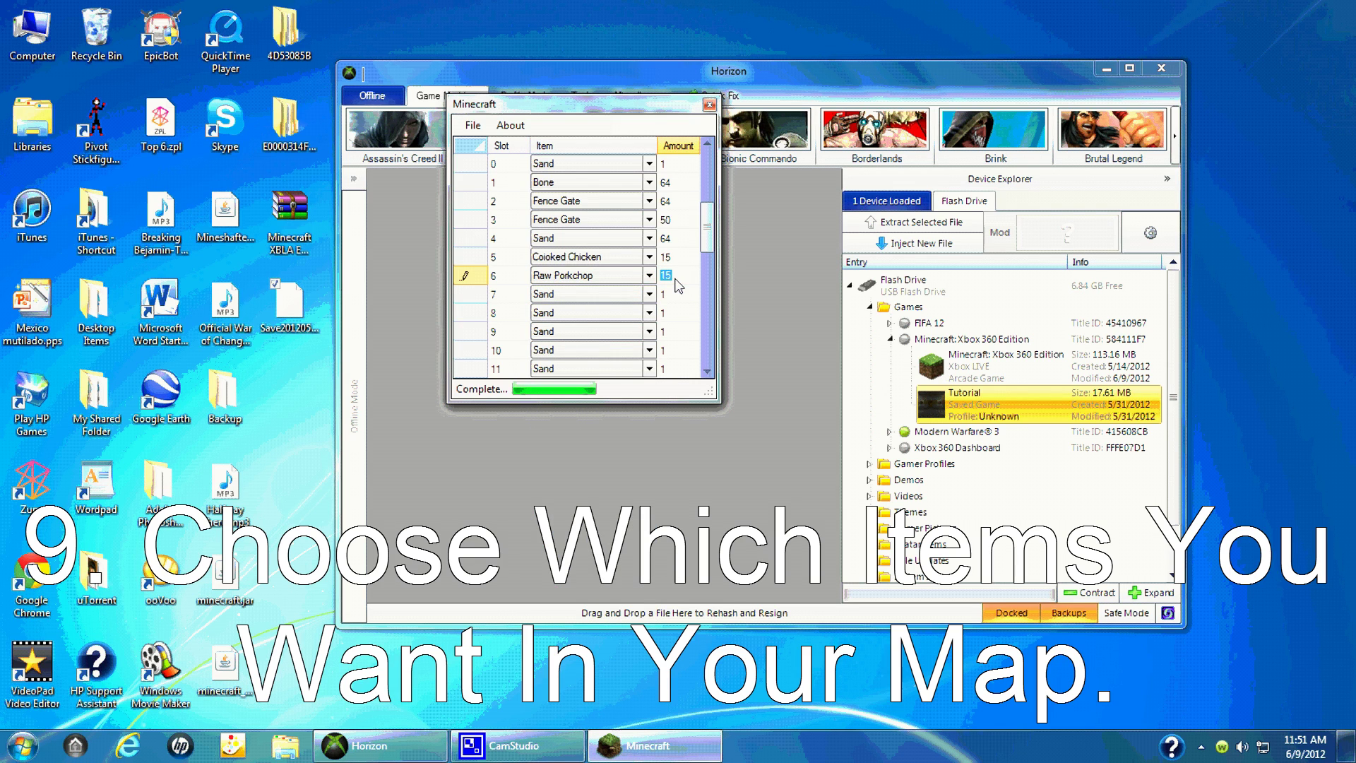
- Change slot 7 in the same block to Bow with an amount of 64
click(651, 295)
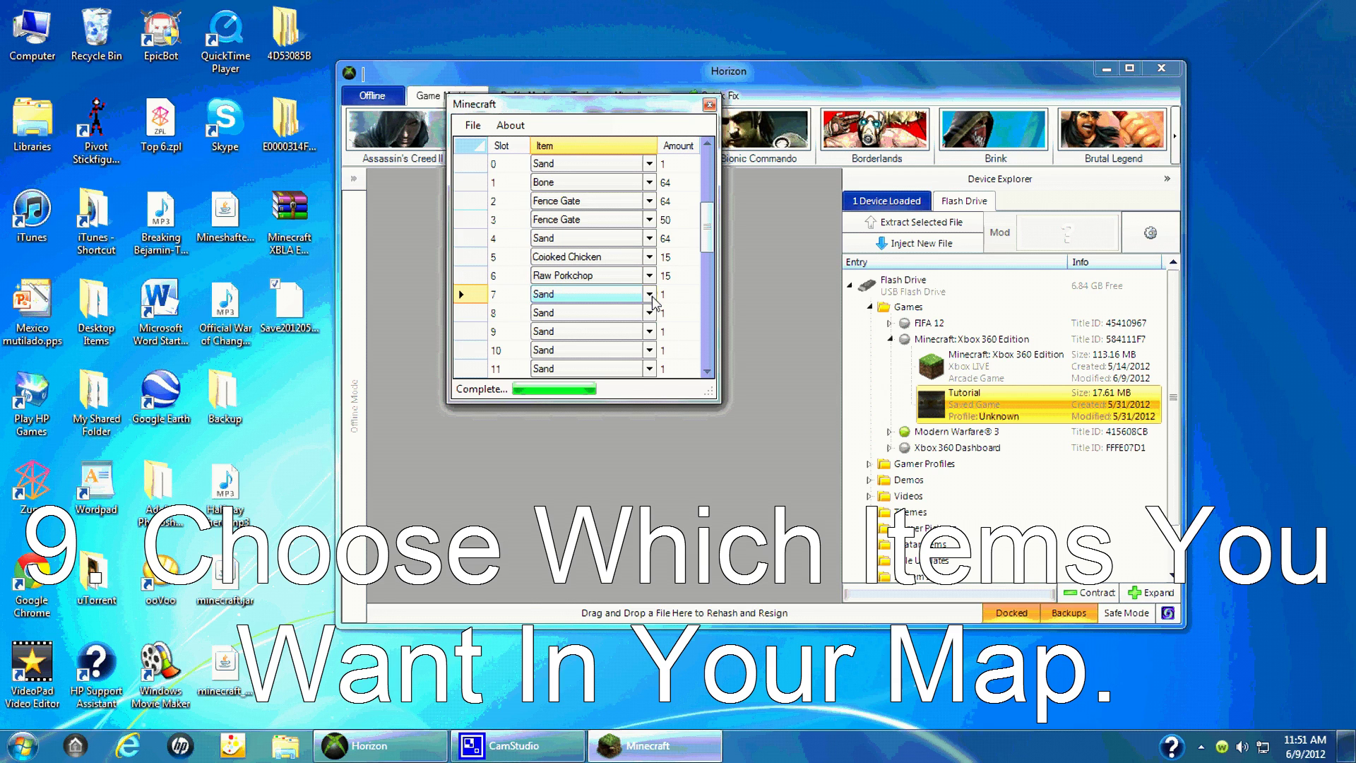
click(651, 295)
drag(651, 576, 643, 357)
click(635, 354)
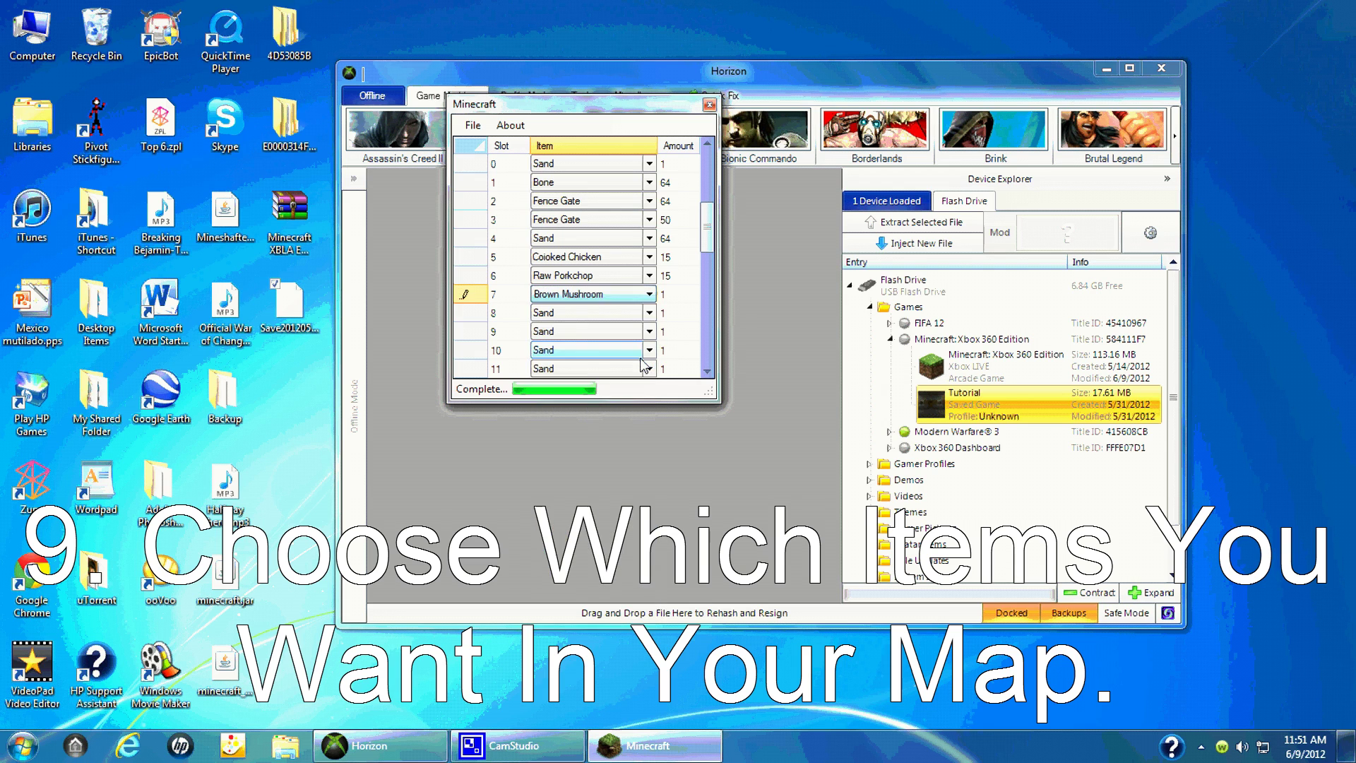
click(647, 299)
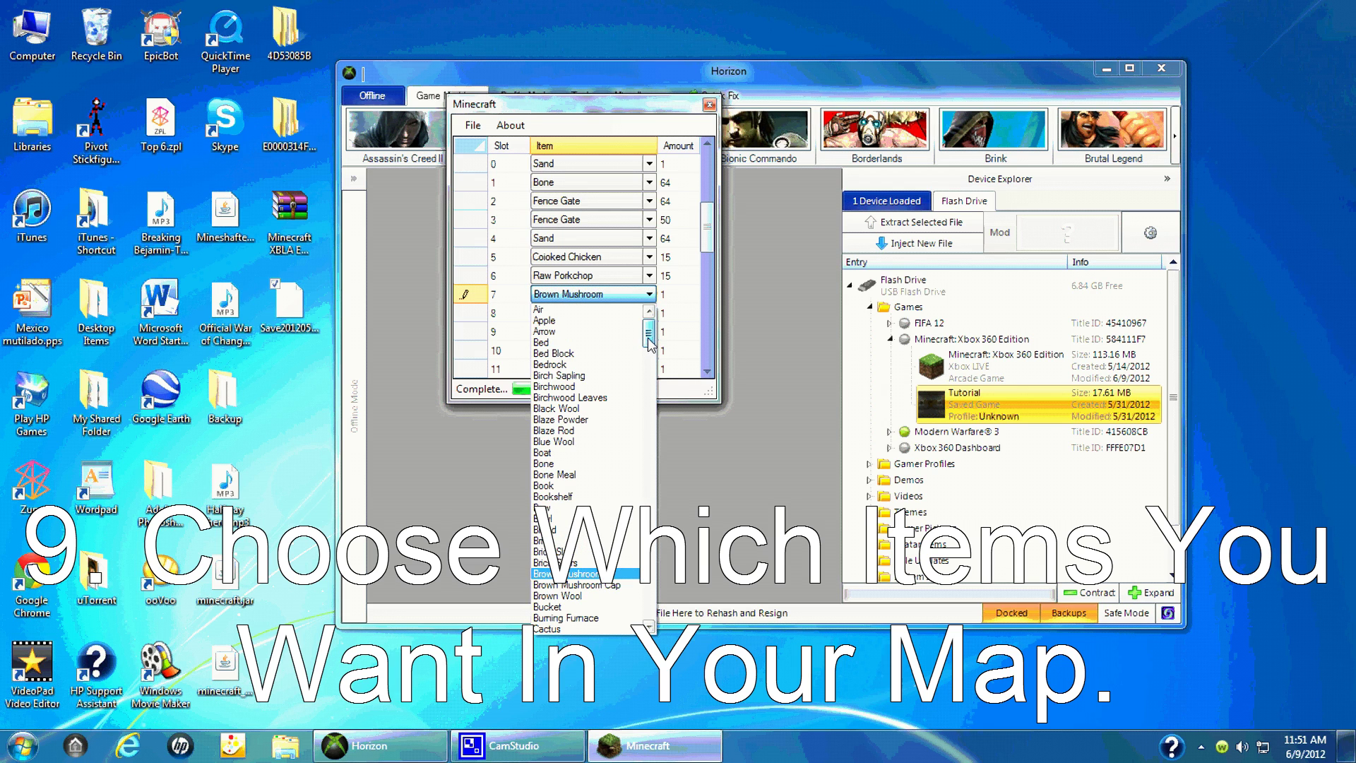
click(558, 507)
click(670, 298)
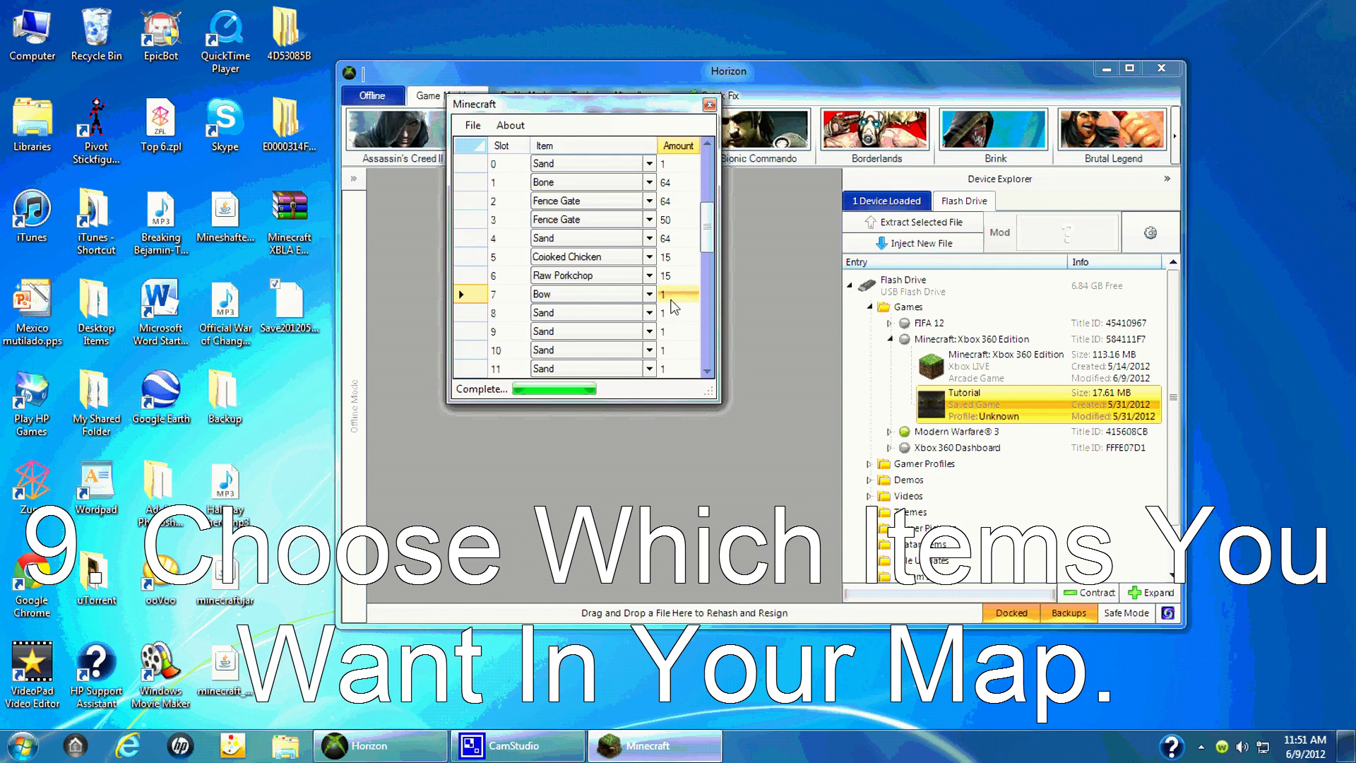
text(64)
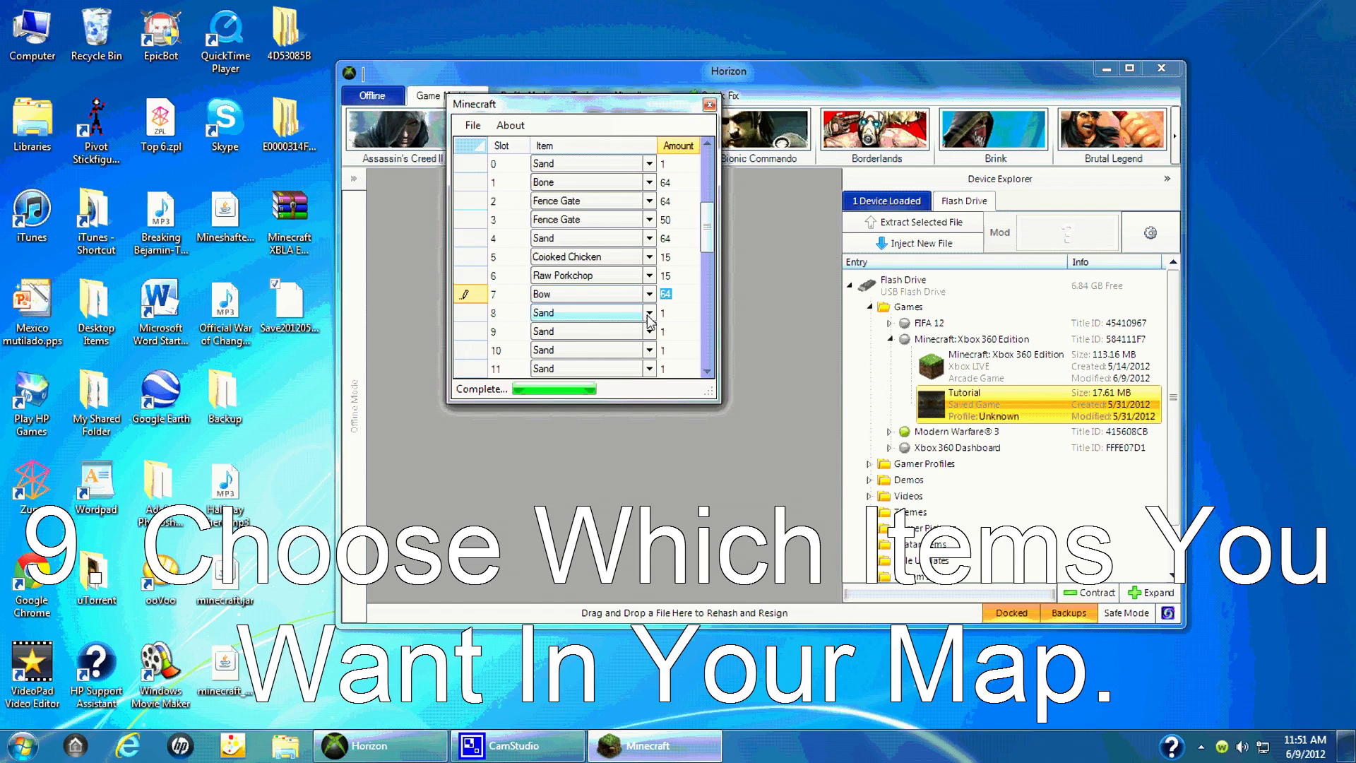
- Change slot 8 in the same block to Arrow with an amount of 64
click(645, 321)
click(647, 313)
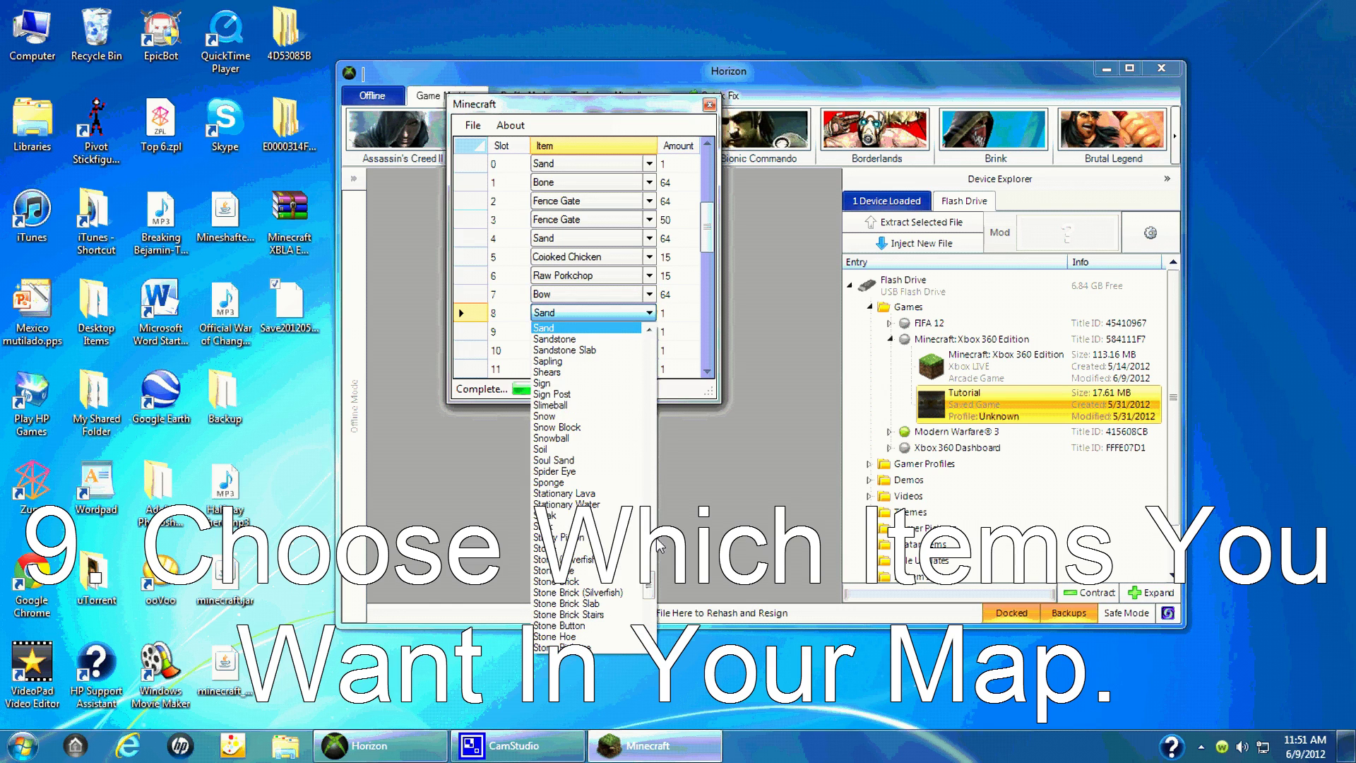
drag(647, 585, 651, 349)
click(544, 350)
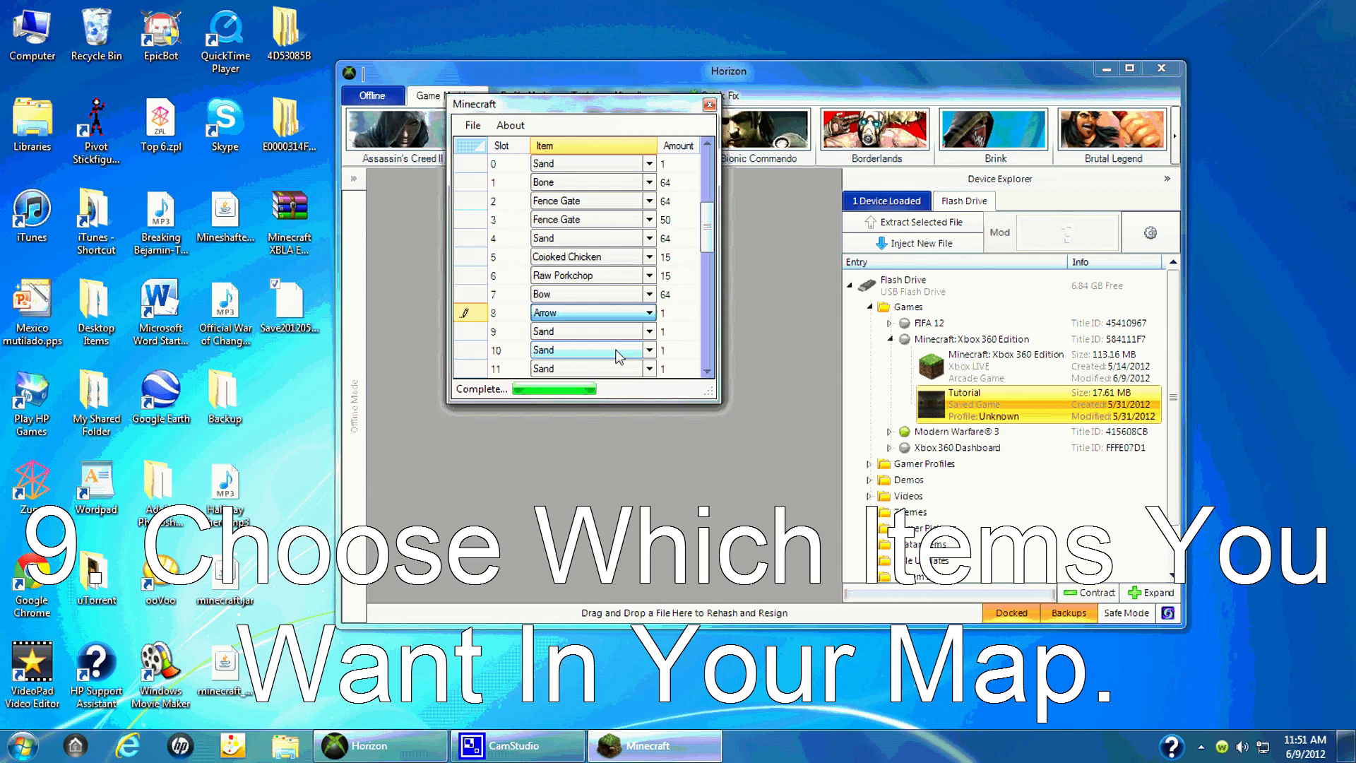
click(685, 314)
text(6)
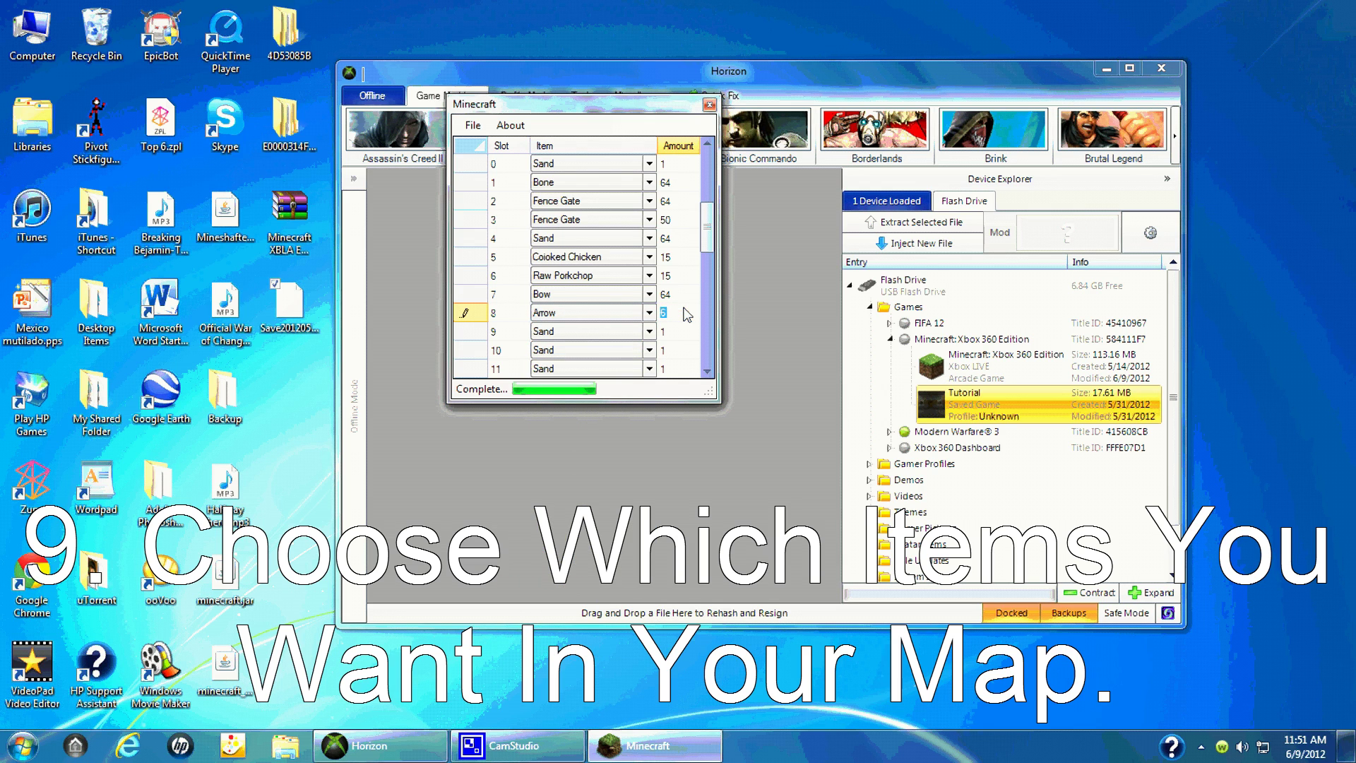
- Change the item in slot 9 of the same block to Arrow
click(649, 331)
click(649, 331)
click(649, 331)
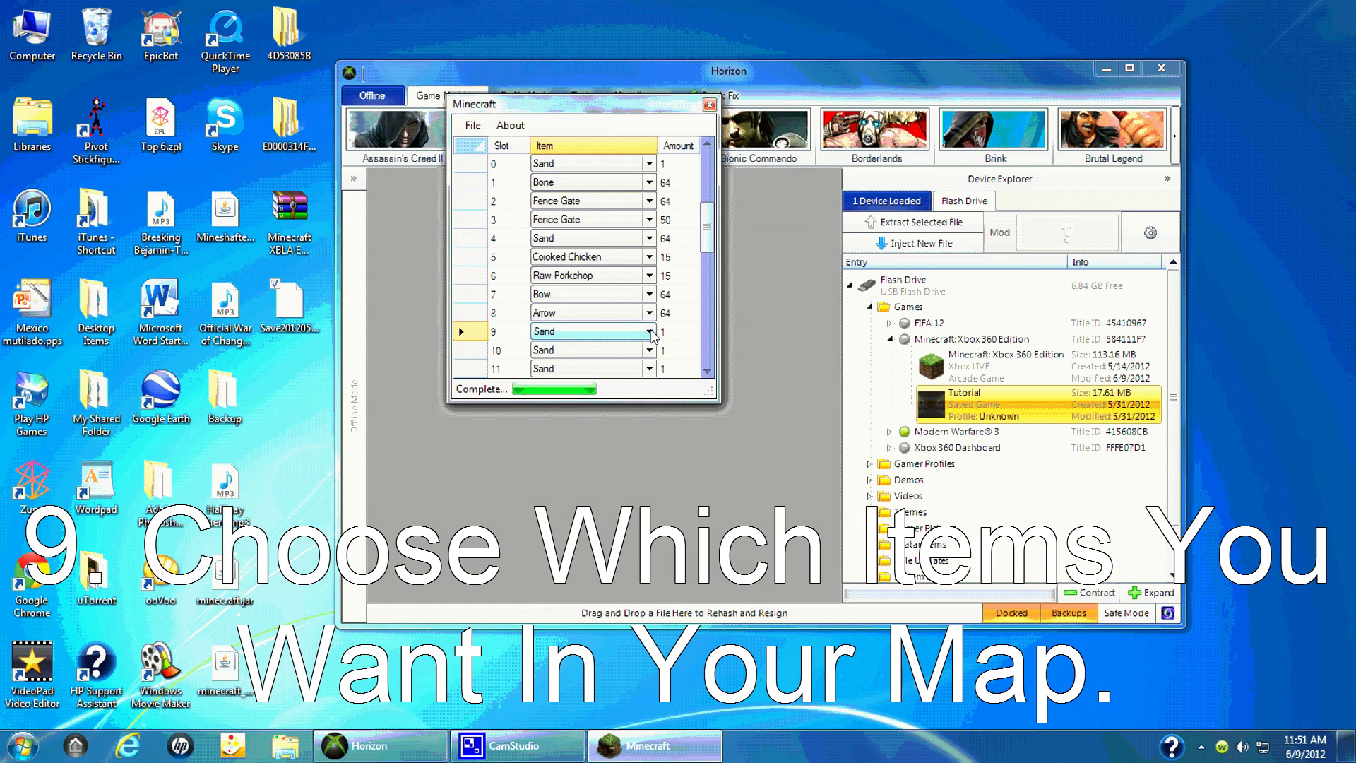
click(650, 331)
drag(649, 603, 624, 326)
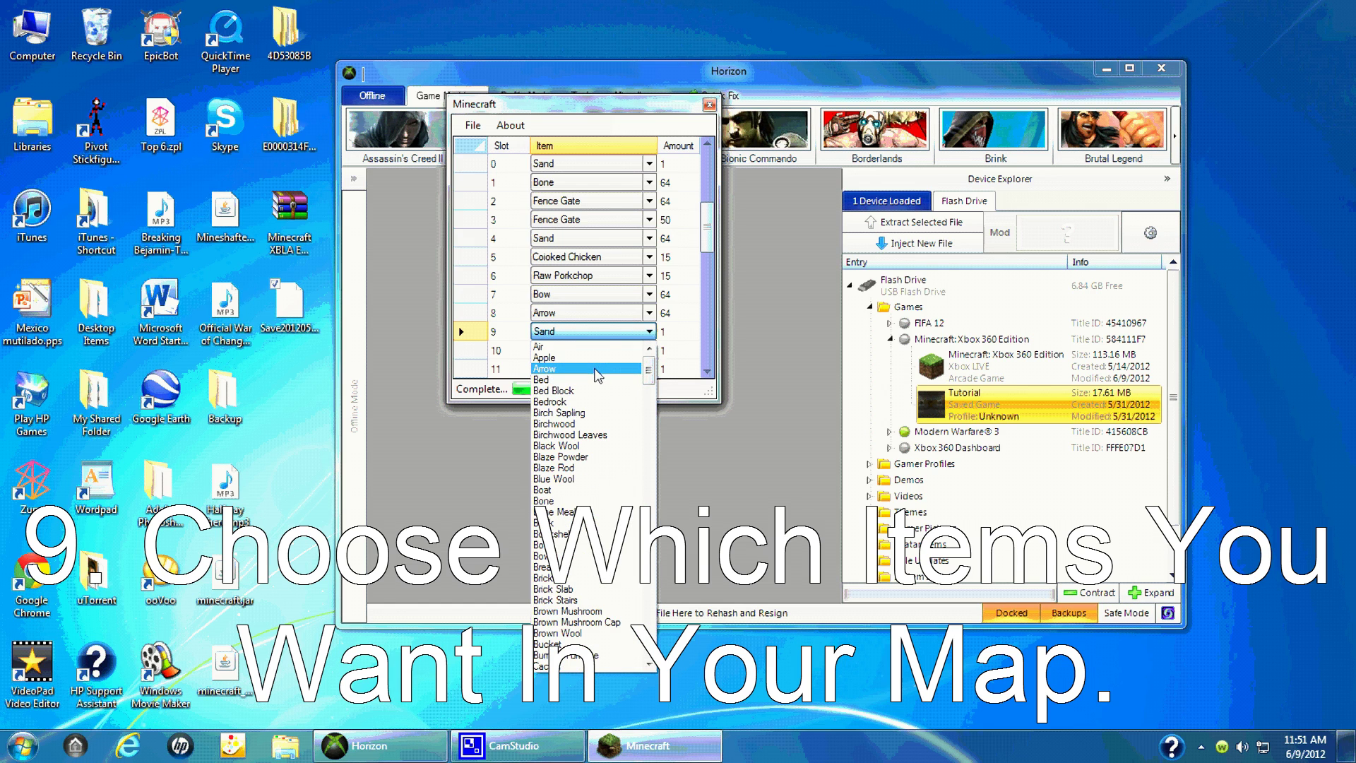
click(595, 370)
- Change slot 10 to Arrow and set the amounts of slots 9 and 10 to 64
click(649, 349)
click(649, 350)
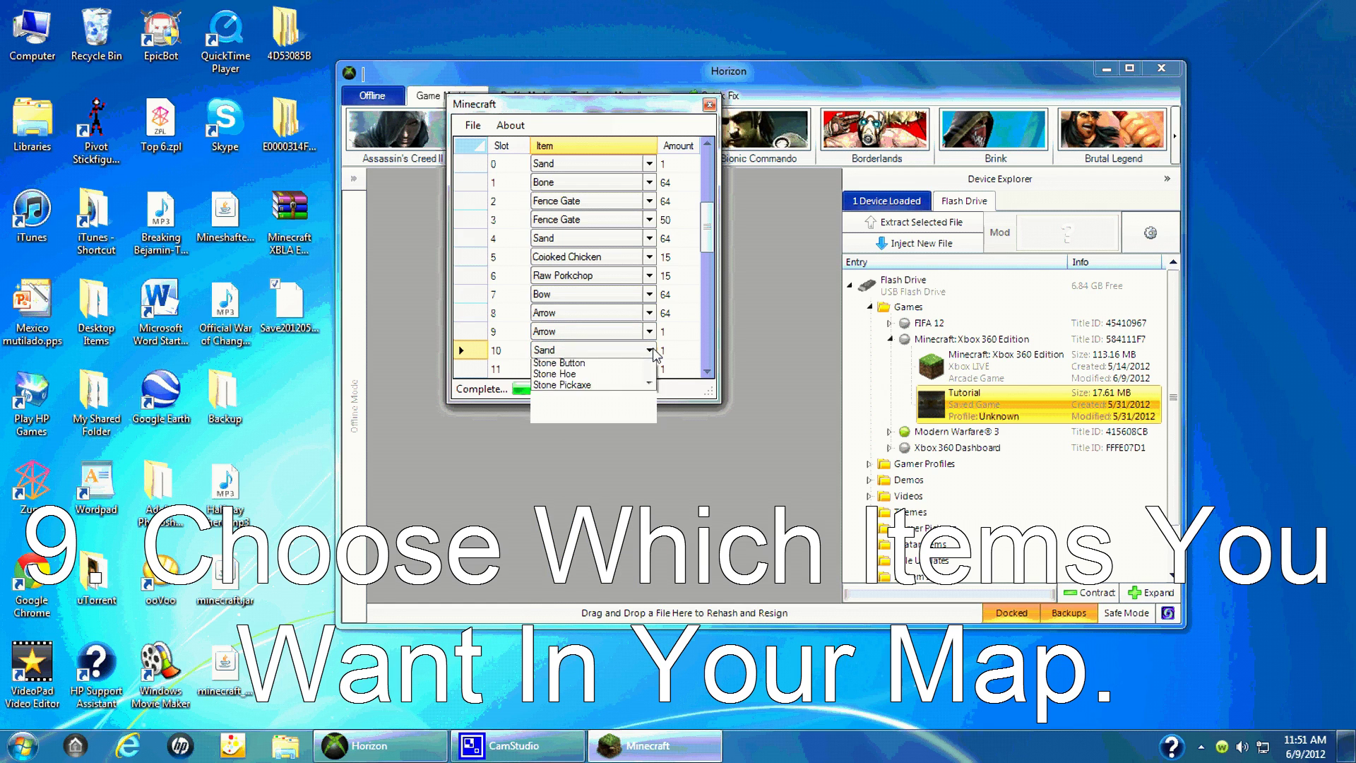
drag(650, 615, 655, 371)
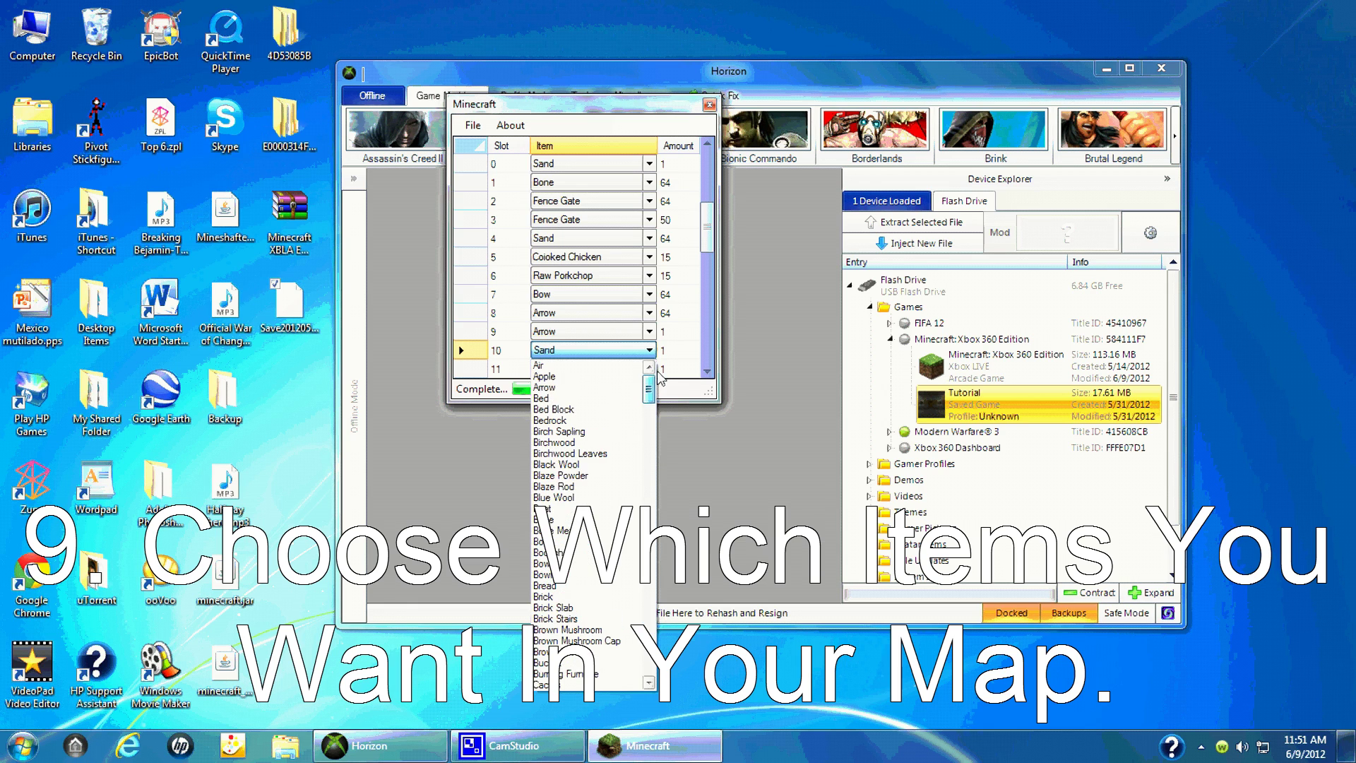
click(627, 387)
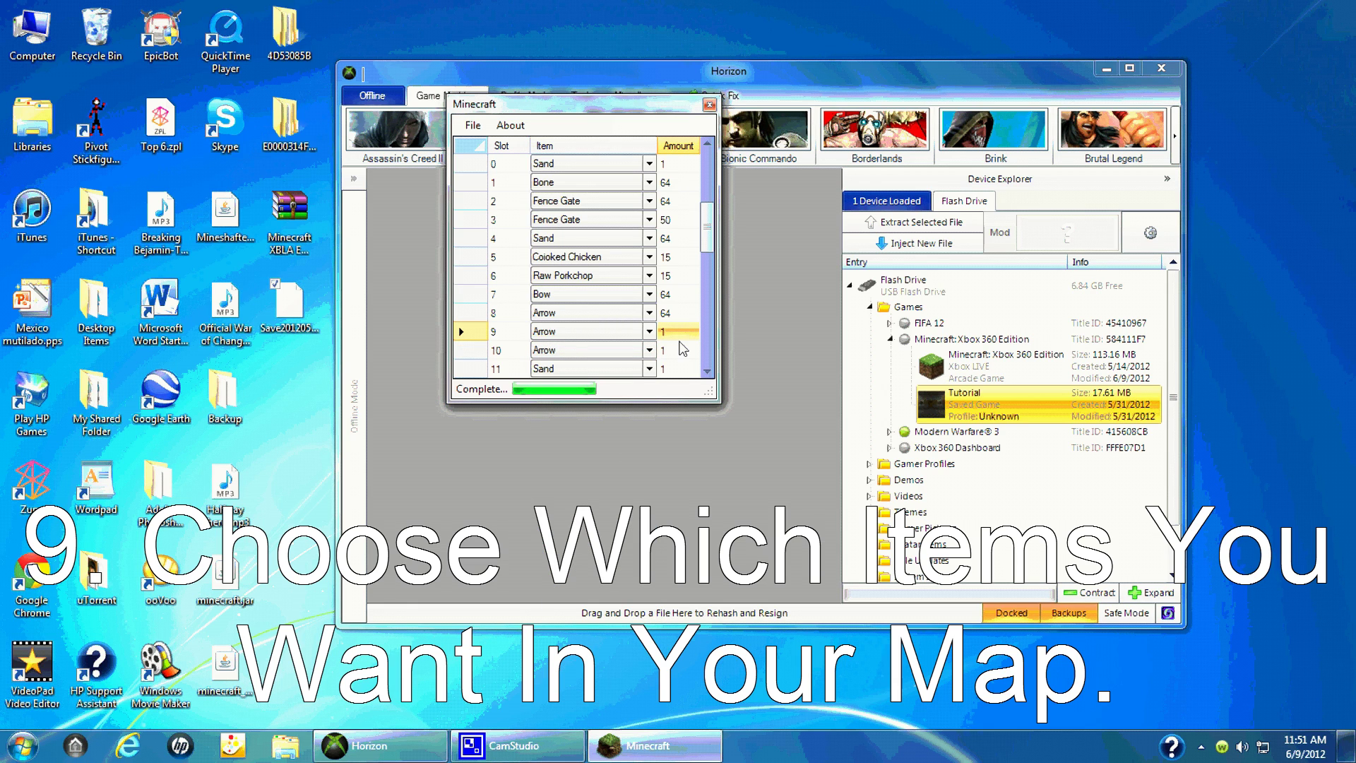
- Change slot 11 in the same block to Fishing Rod with an amount of 64
click(648, 369)
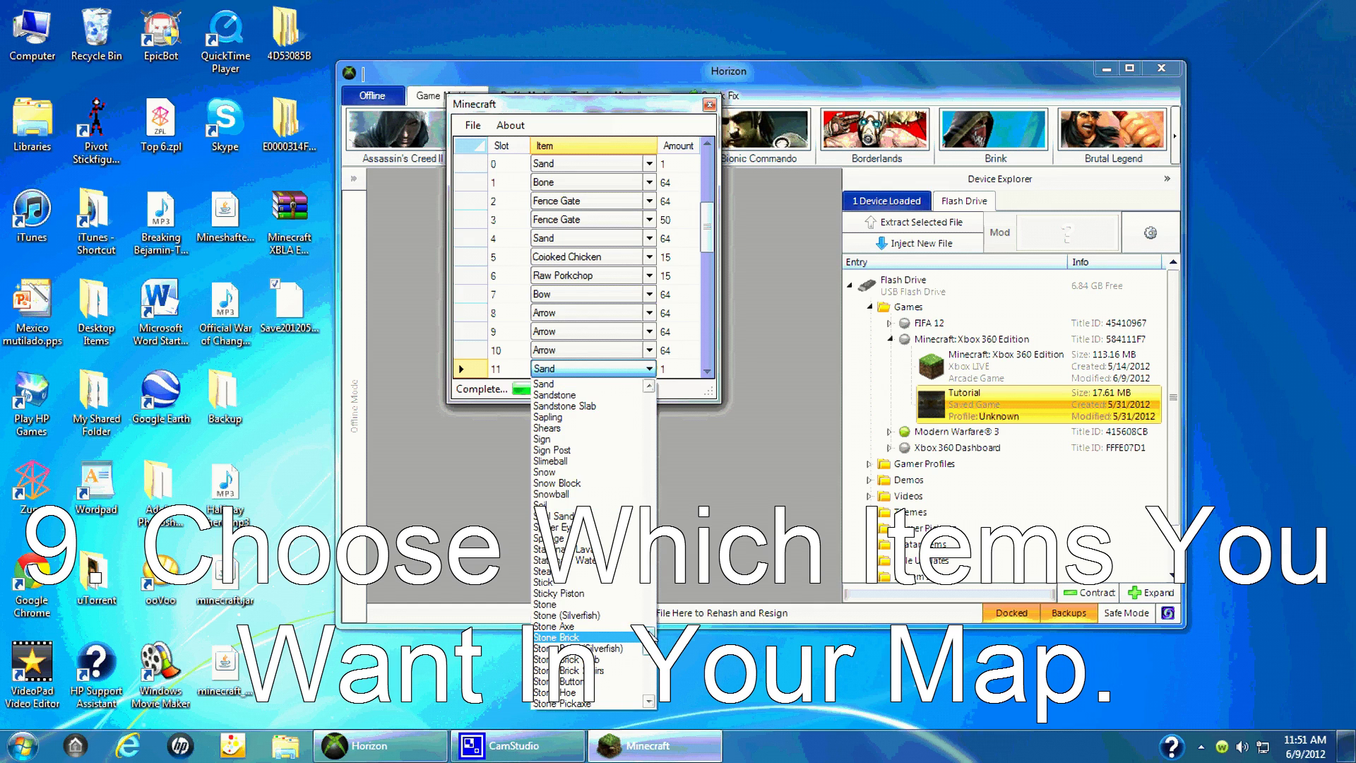
scroll(565, 637, down, 10)
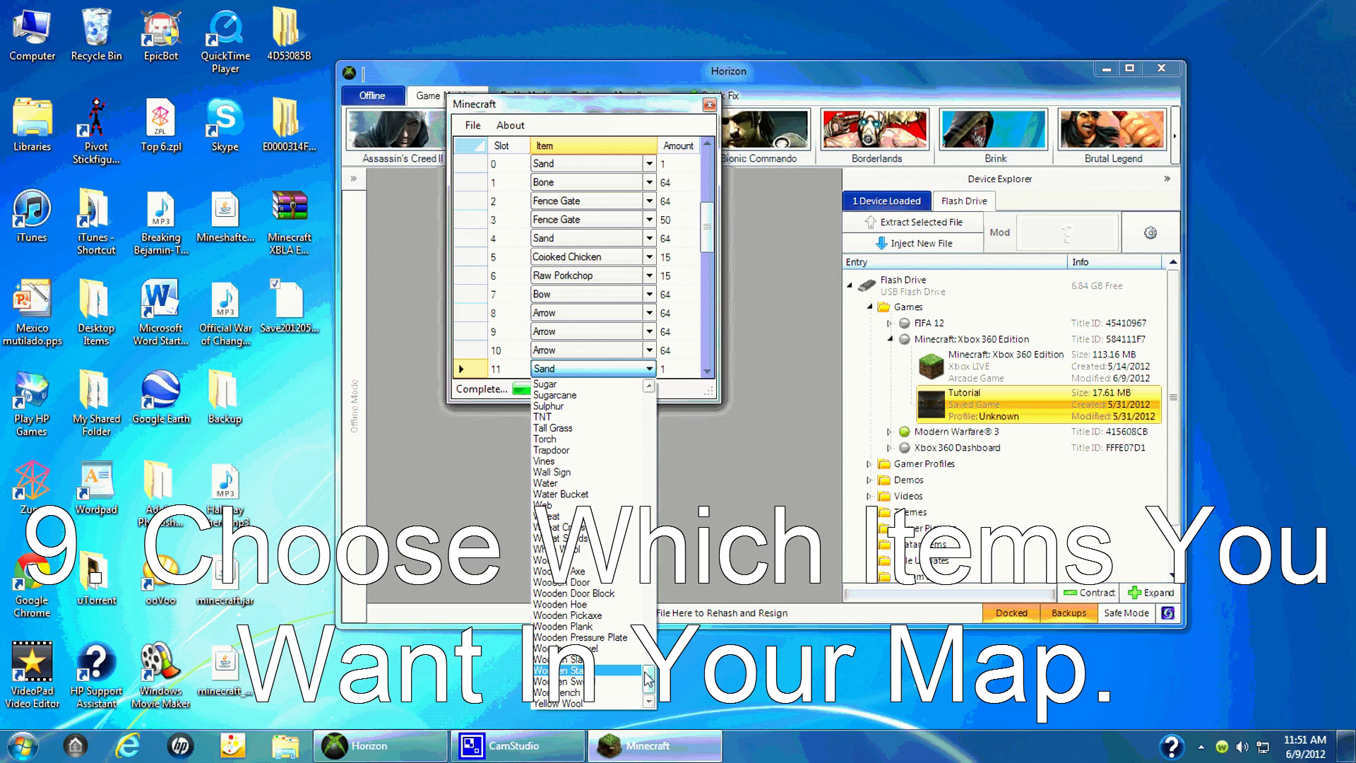
mouse_move(651, 682)
mouse_down()
mouse_move(645, 408)
mouse_move(659, 501)
mouse_up()
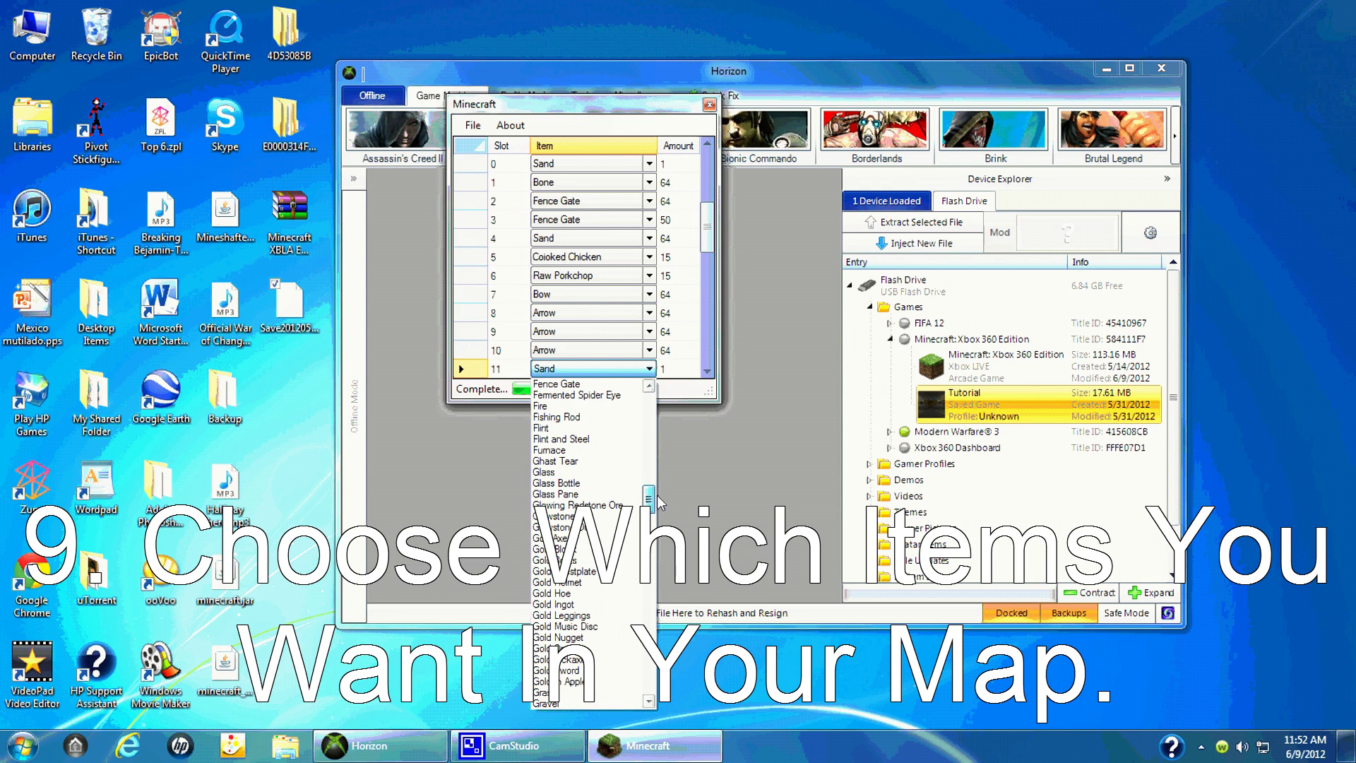
click(621, 418)
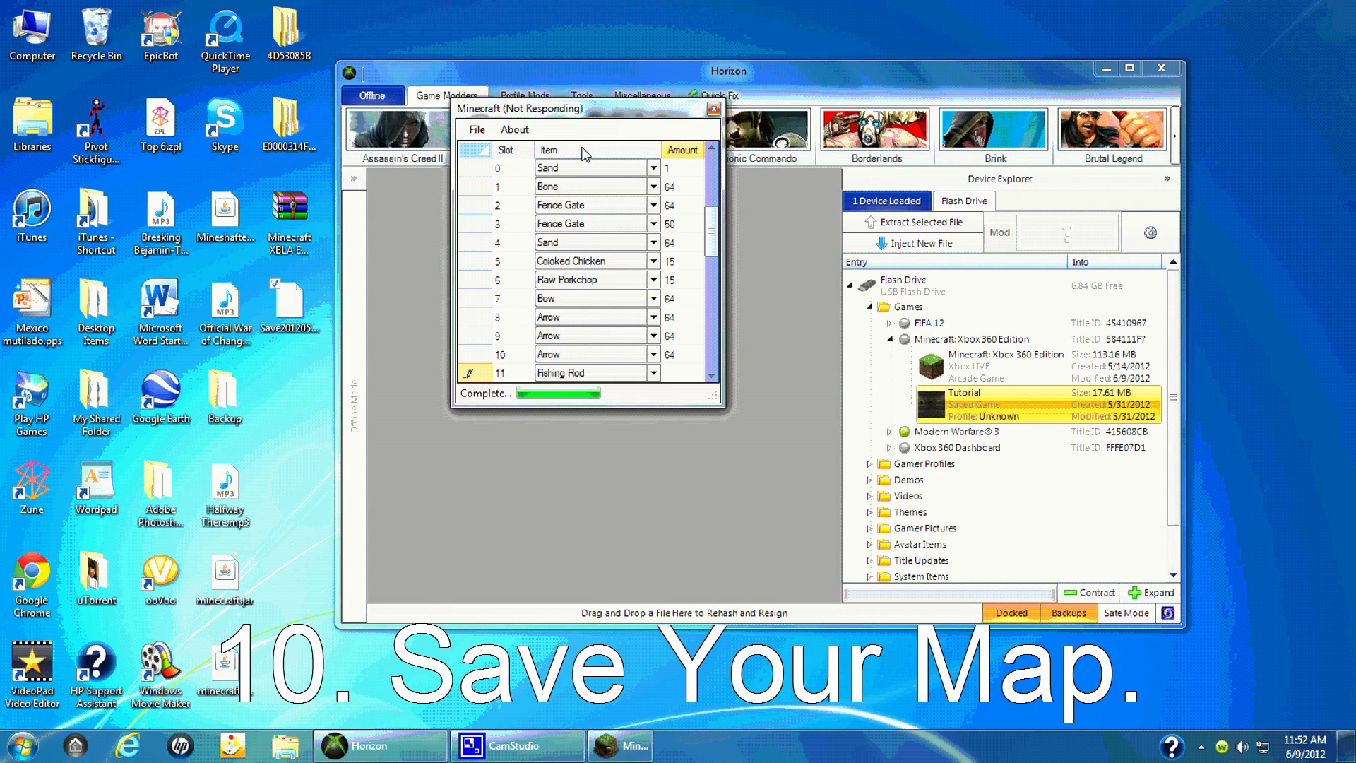
- Save the edited map, continue past the unhandled exception and close the inventory editor
click(715, 415)
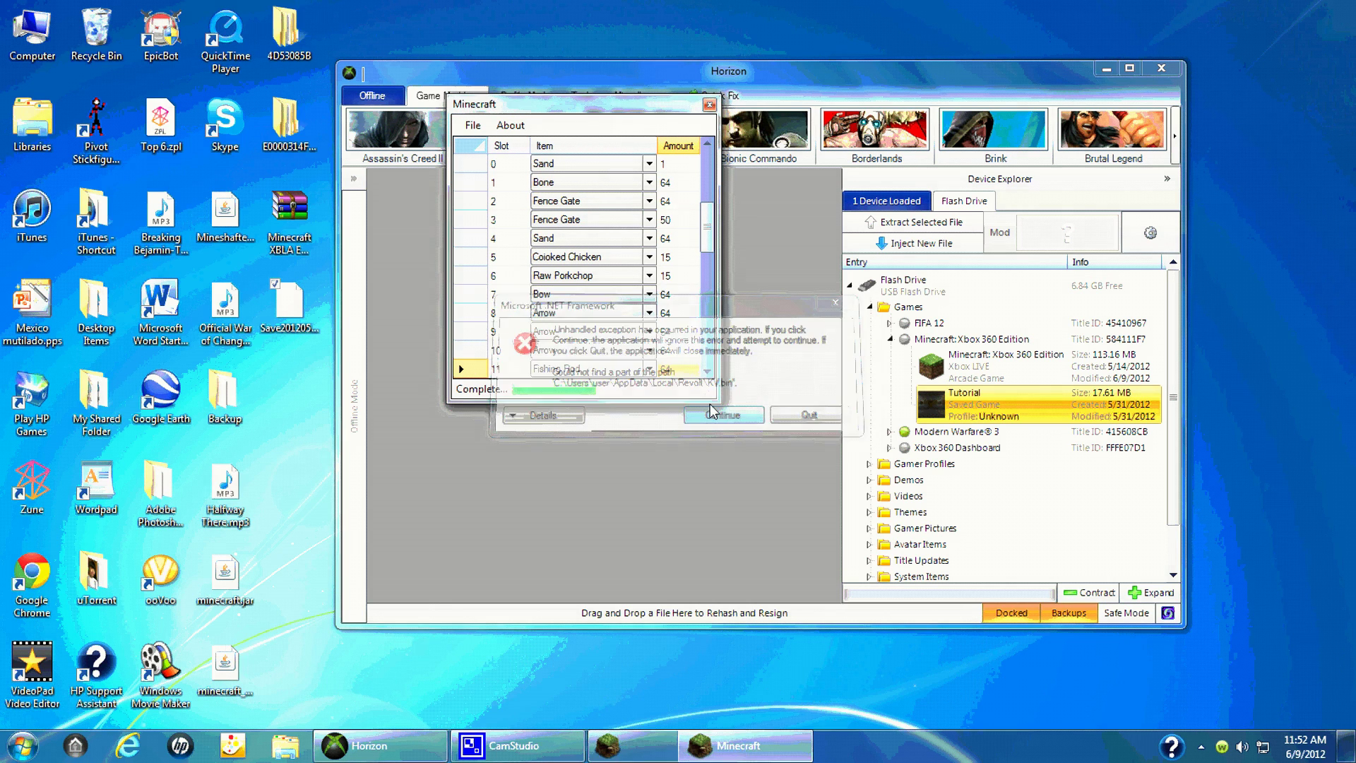
click(709, 105)
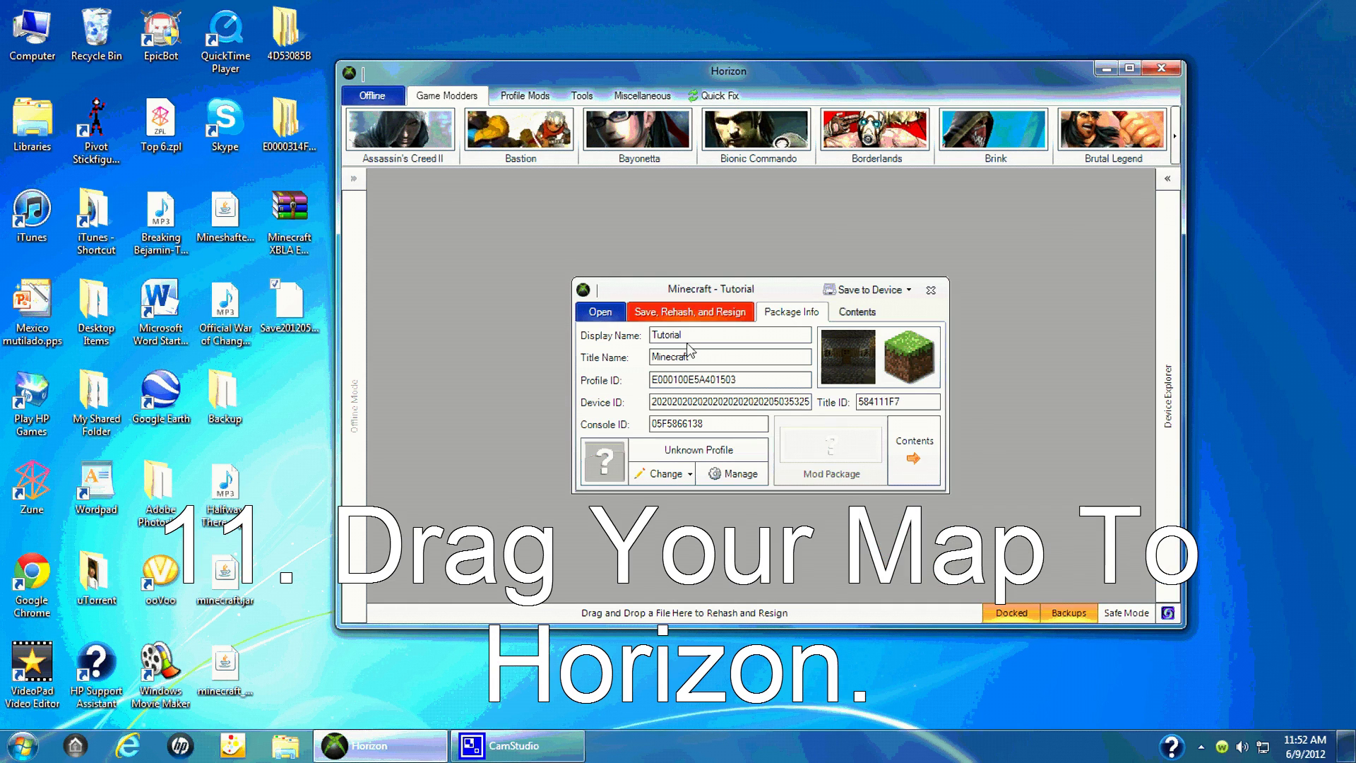
- Open the edited save in Horizon, save, rehash and resign the Tutorial package, and close its package window
click(697, 315)
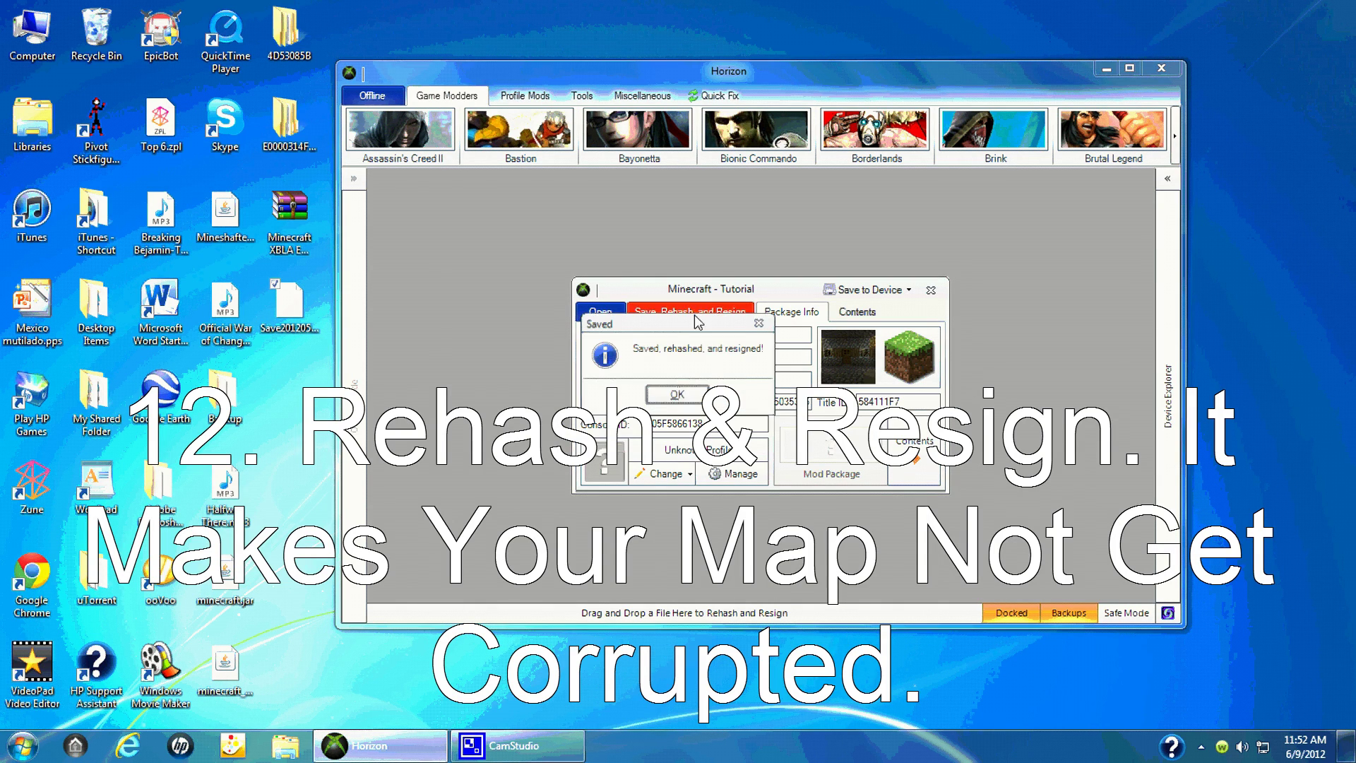
click(680, 396)
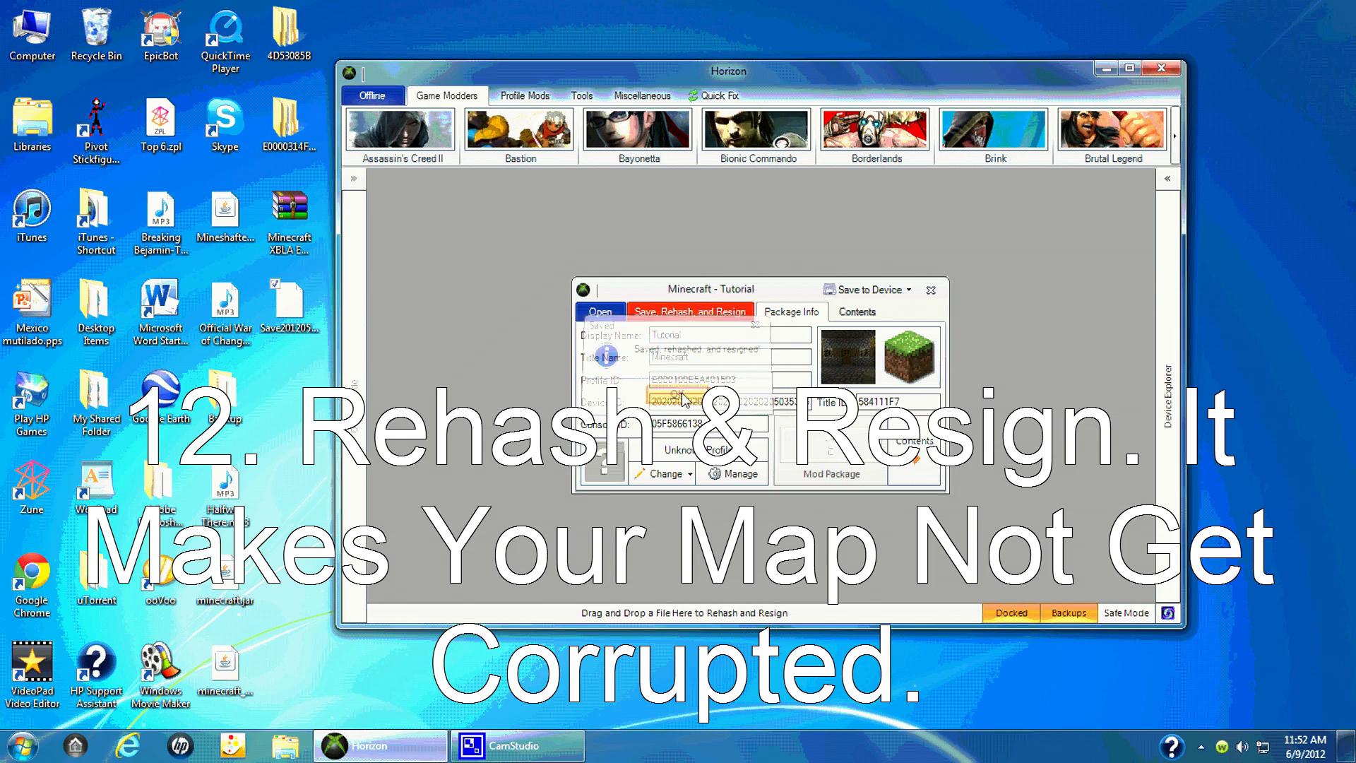
click(929, 289)
- Transfer the modified save back to the flash drive, skipping profile selection and overwriting the existing Tutorial, and collapse the Device Explorer
click(1165, 191)
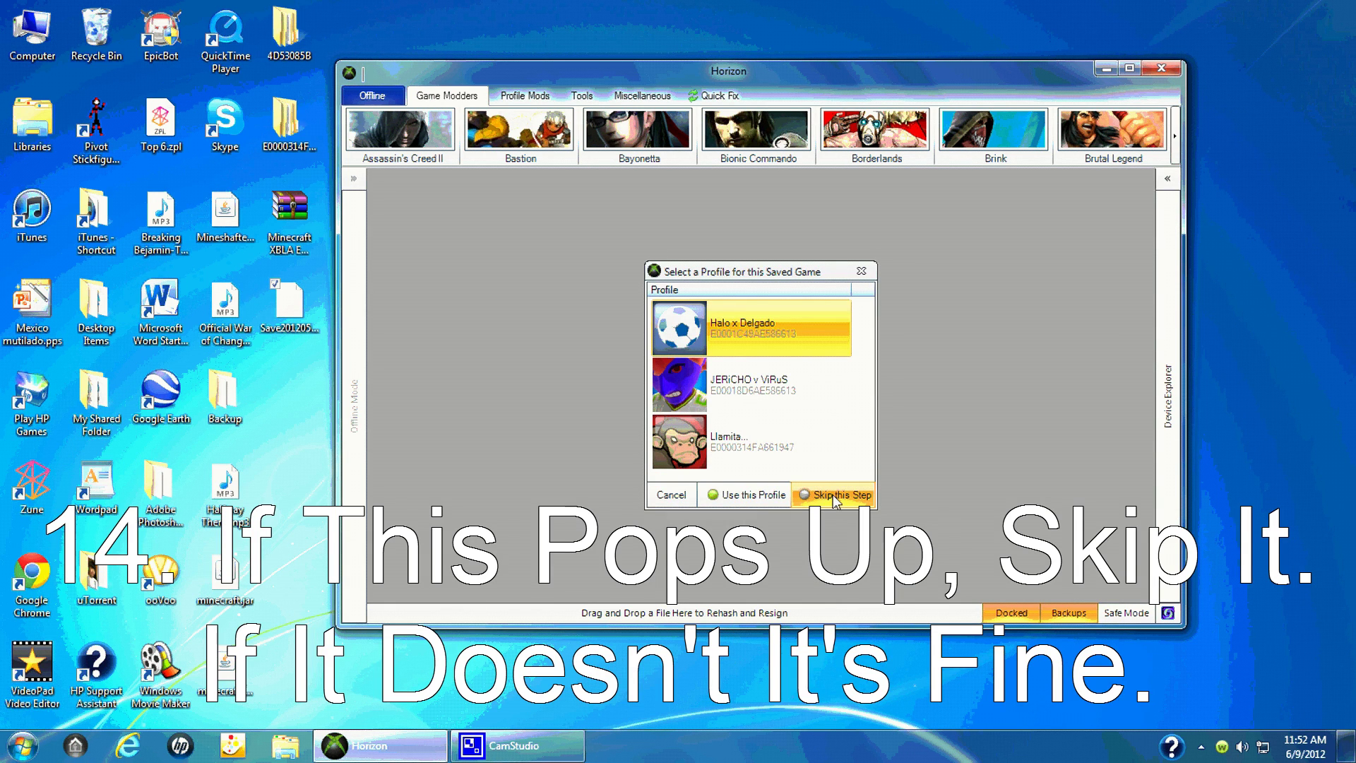
click(841, 495)
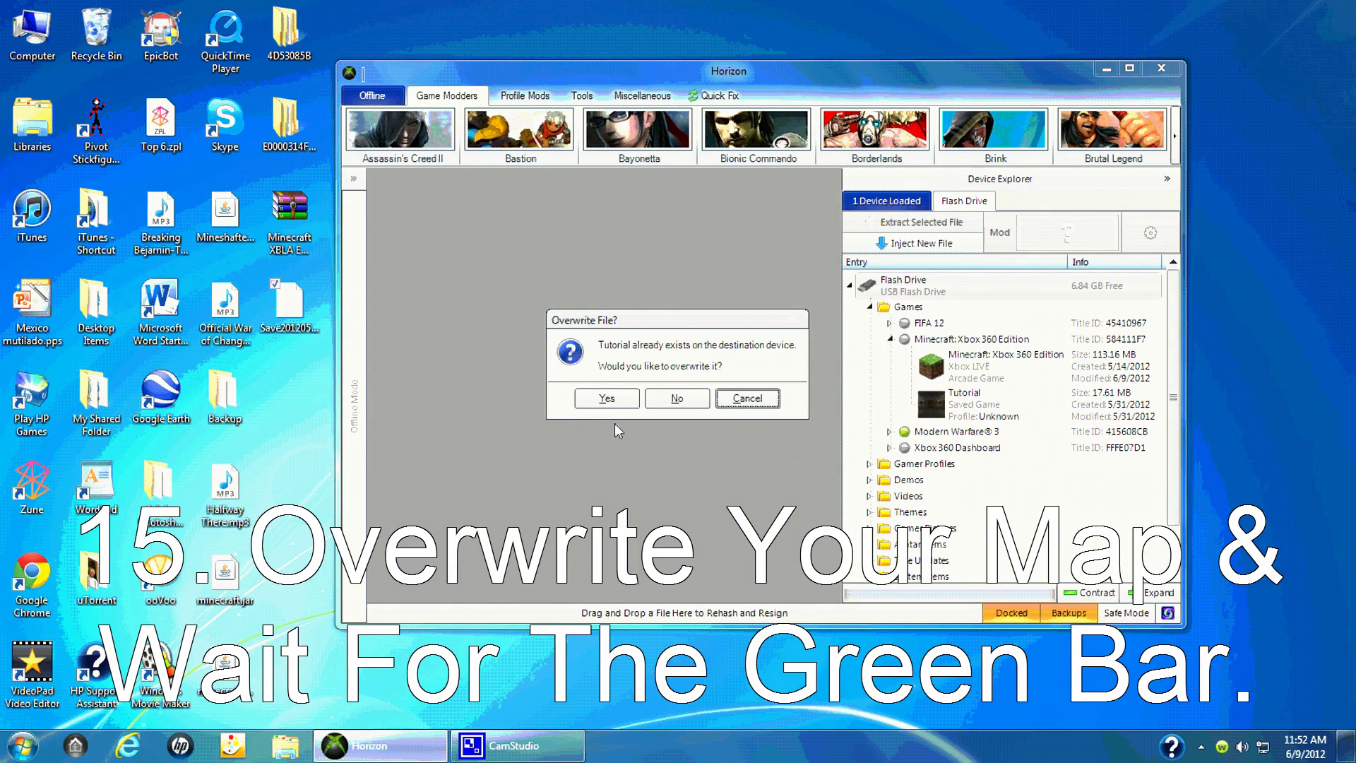
click(599, 400)
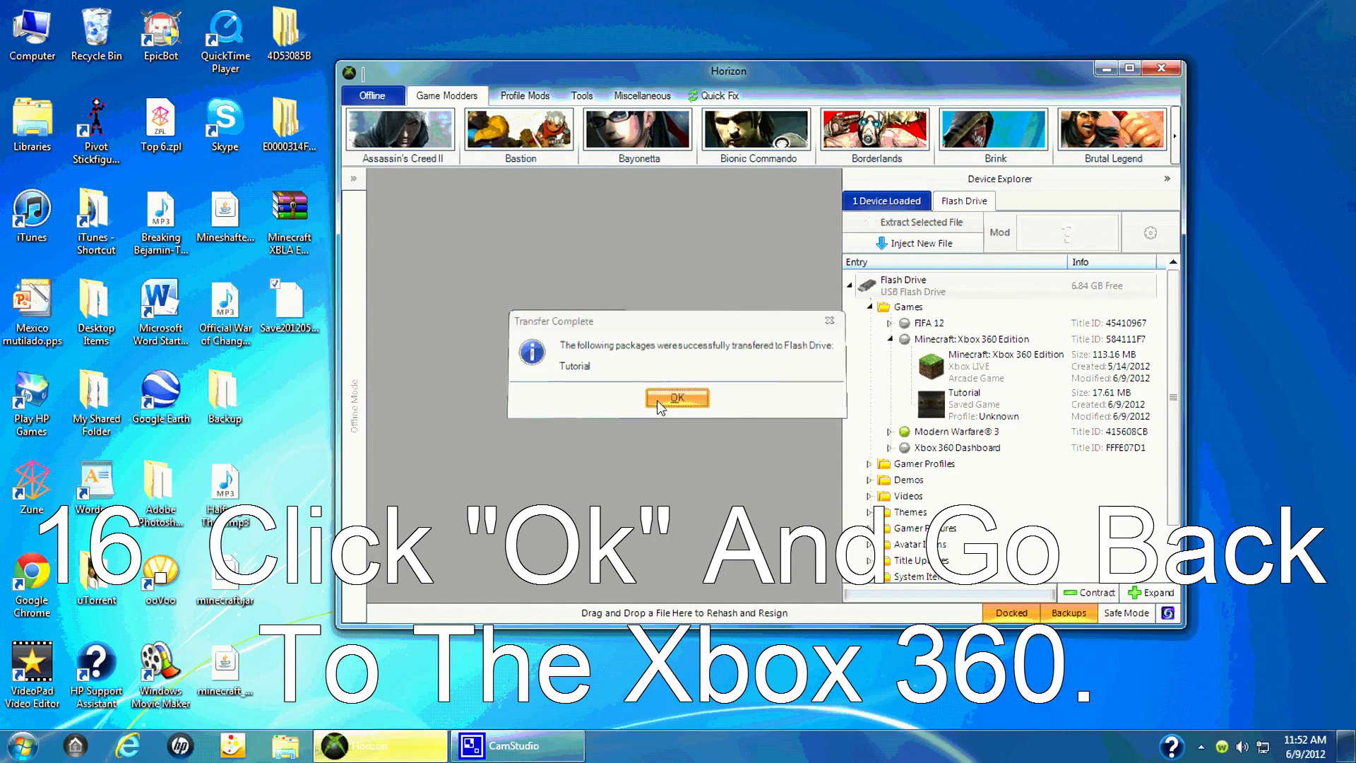
click(661, 401)
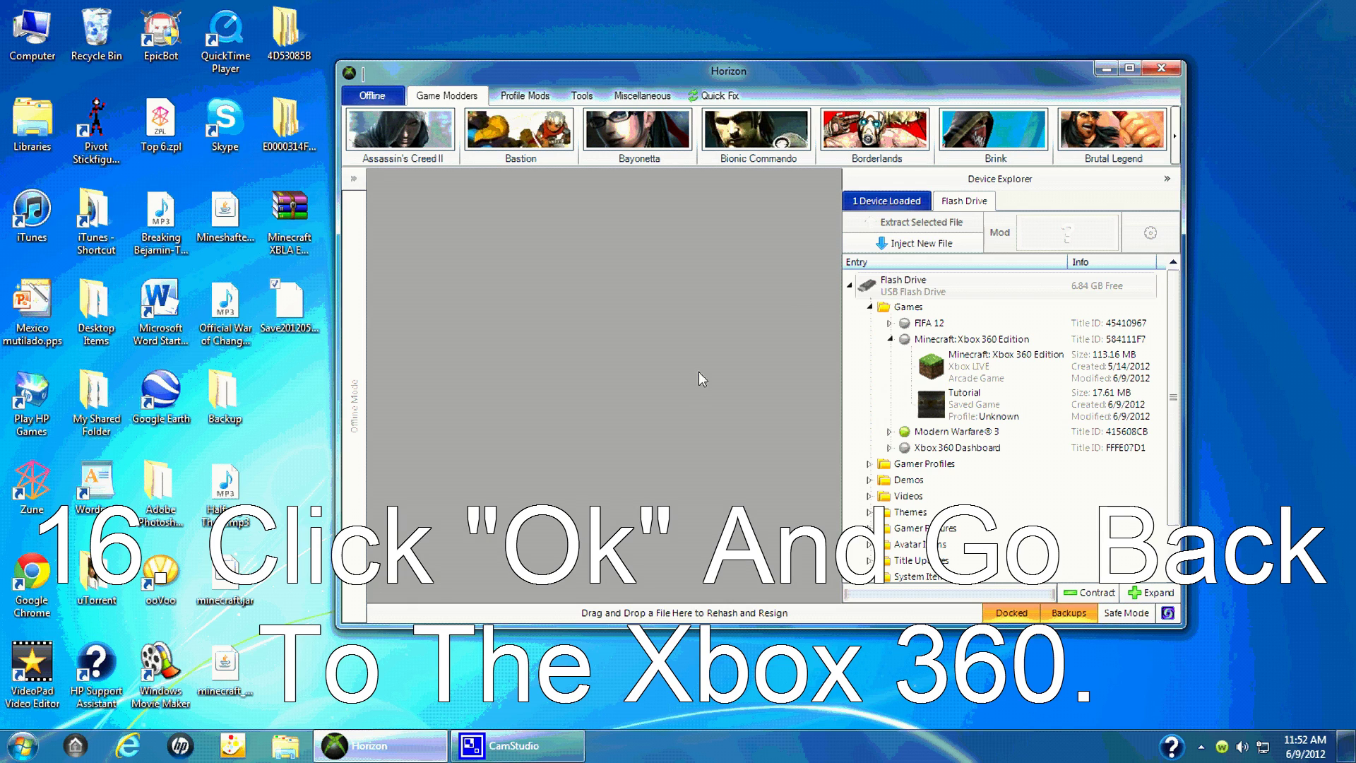
click(1167, 181)
drag(287, 323, 93, 36)
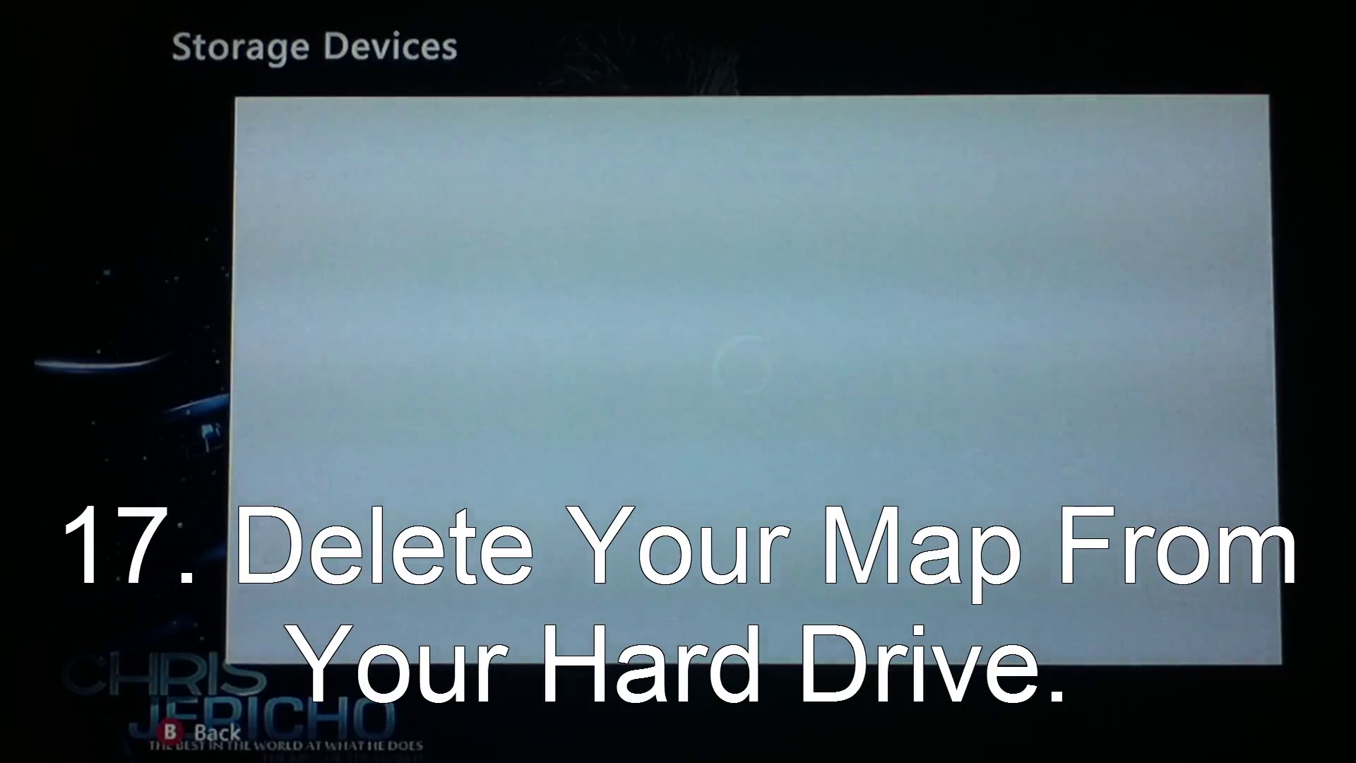
key(Down)
key(Down)
key(Down)
key(Return)
key(Return)
key(Up)
key(Up)
key(Return)
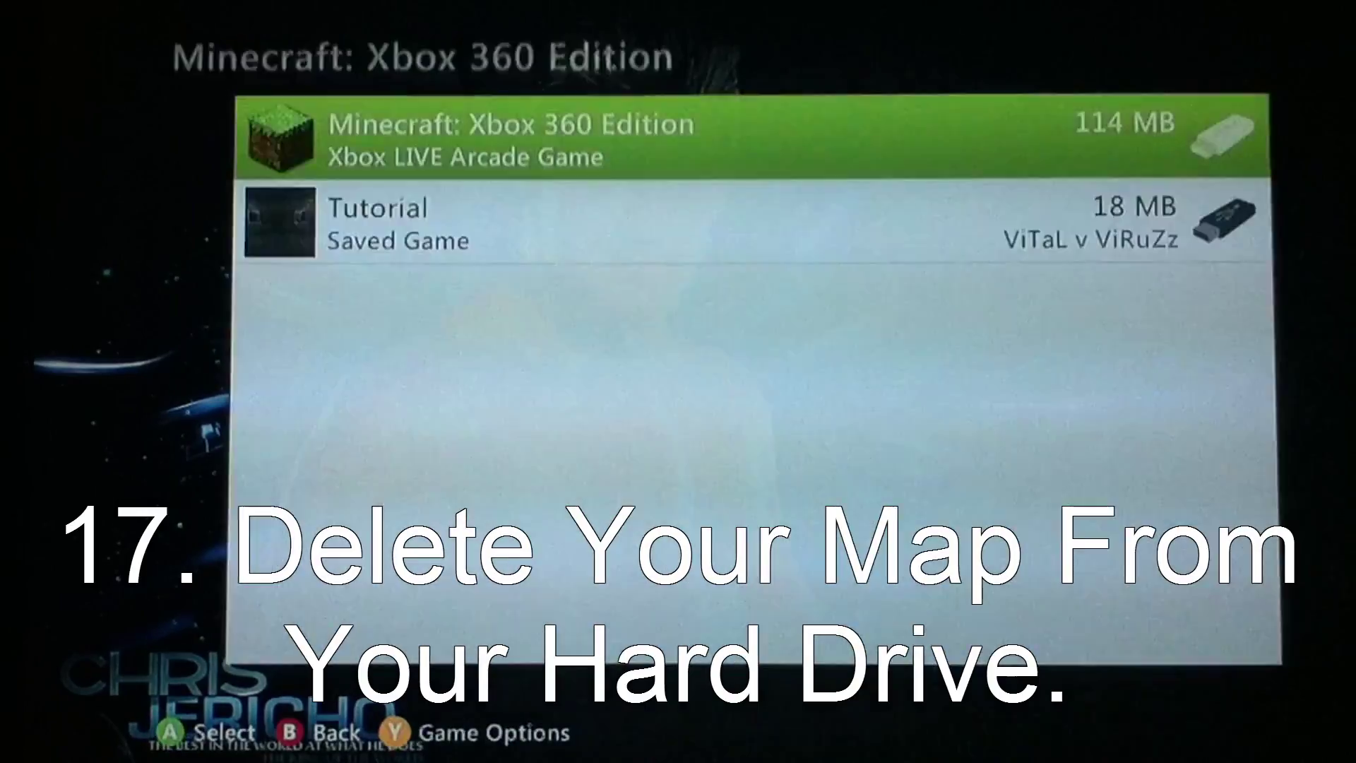
key(Down)
key(Return)
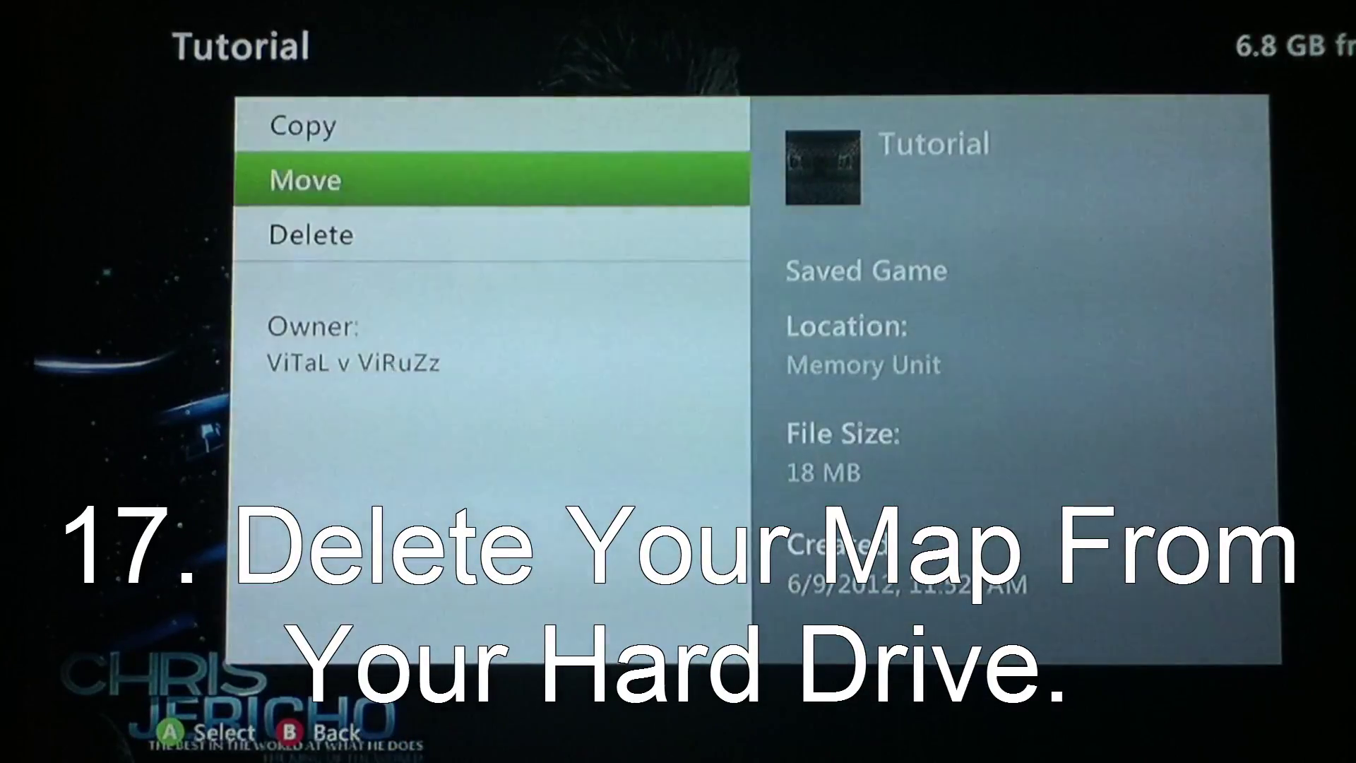
key(Escape)
key(Escape)
key(Escape)
key(Escape)
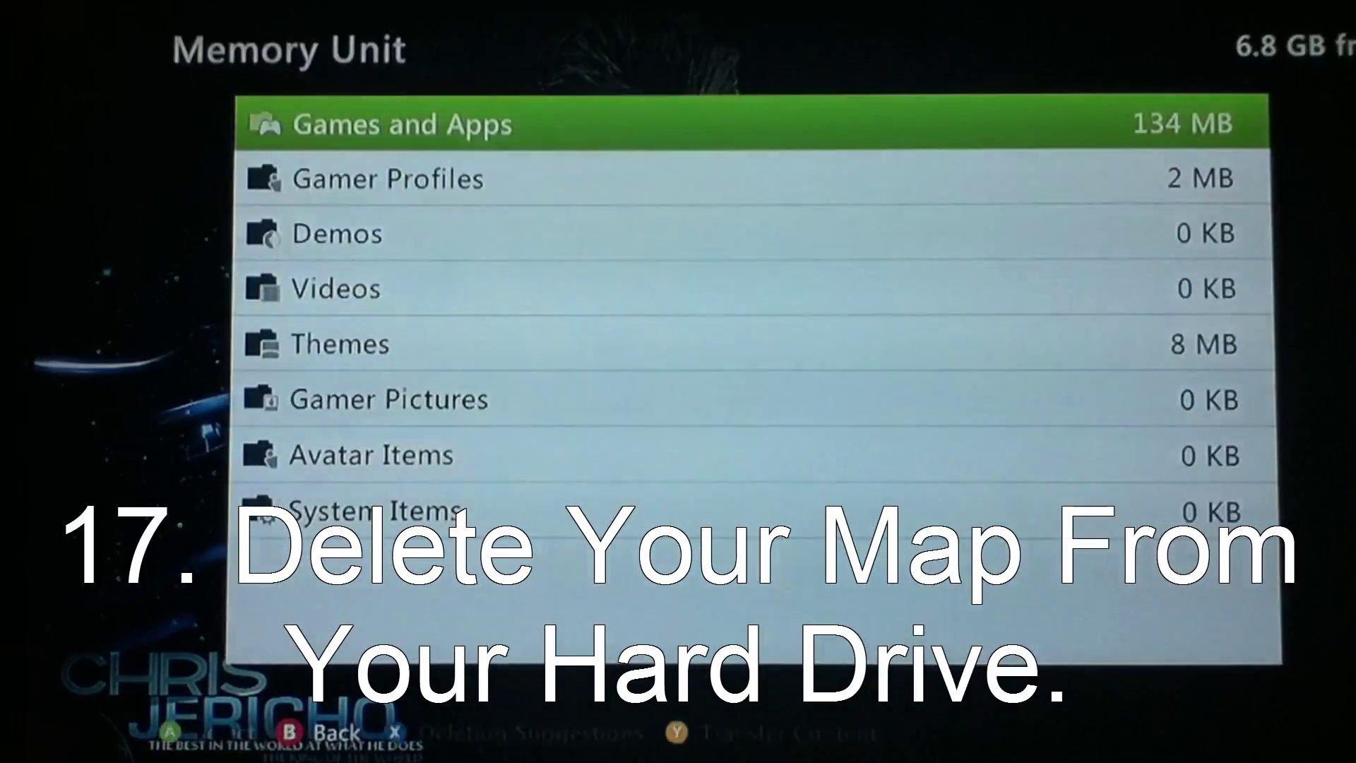
- Open the hard drive's Games and Apps in the console's storage settings and open the Minecraft entry
key(Up)
key(Up)
key(Up)
key(Down)
key(Return)
key(Return)
key(Down)
key(Down)
key(Down)
key(Down)
key(Down)
key(Down)
key(Down)
key(Down)
key(Down)
key(Down)
key(Down)
key(Down)
key(Down)
key(Down)
key(Down)
key(Down)
key(Down)
key(Down)
key(Down)
key(Down)
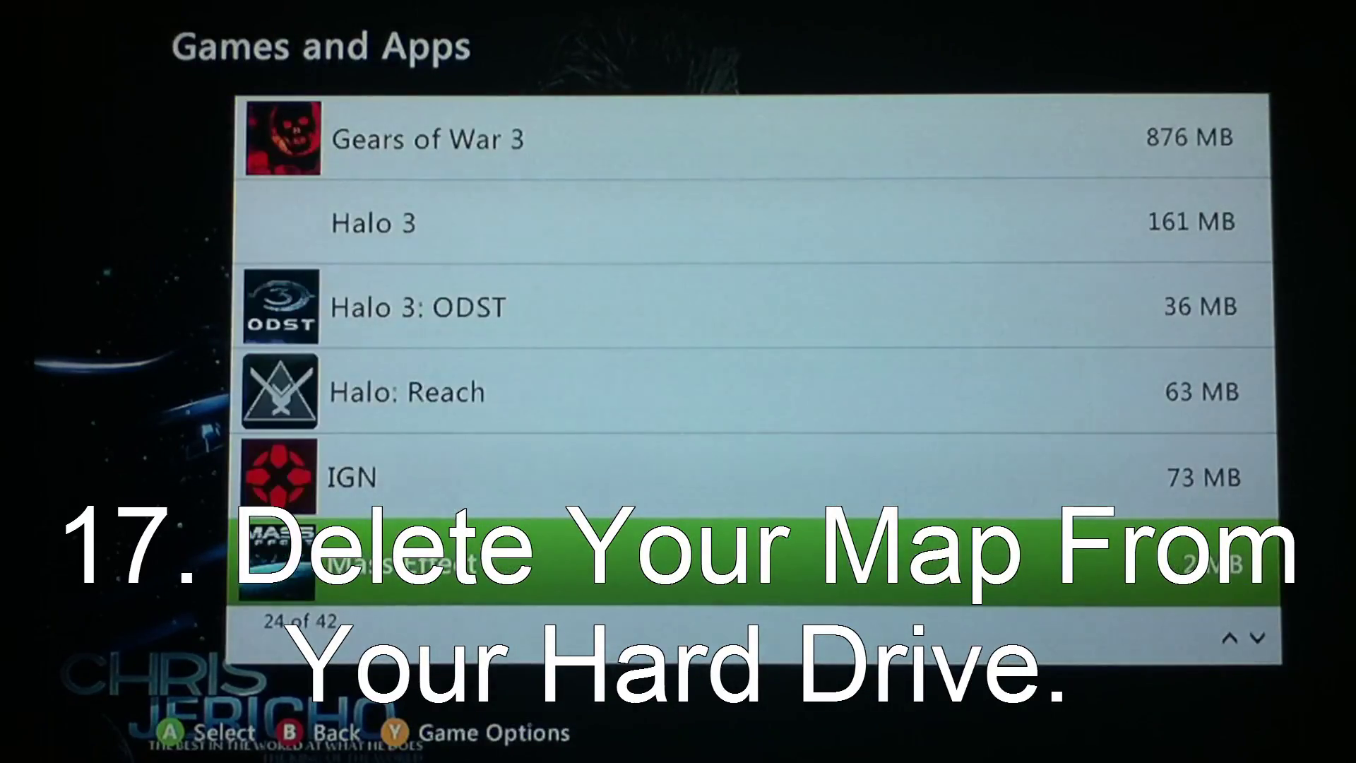
key(Down)
key(Down)
key(Down)
key(Return)
- Delete the Minecraft map save from the hard drive and return to the drive's content categories
key(Return)
key(Down)
key(Down)
key(Return)
key(Up)
key(Return)
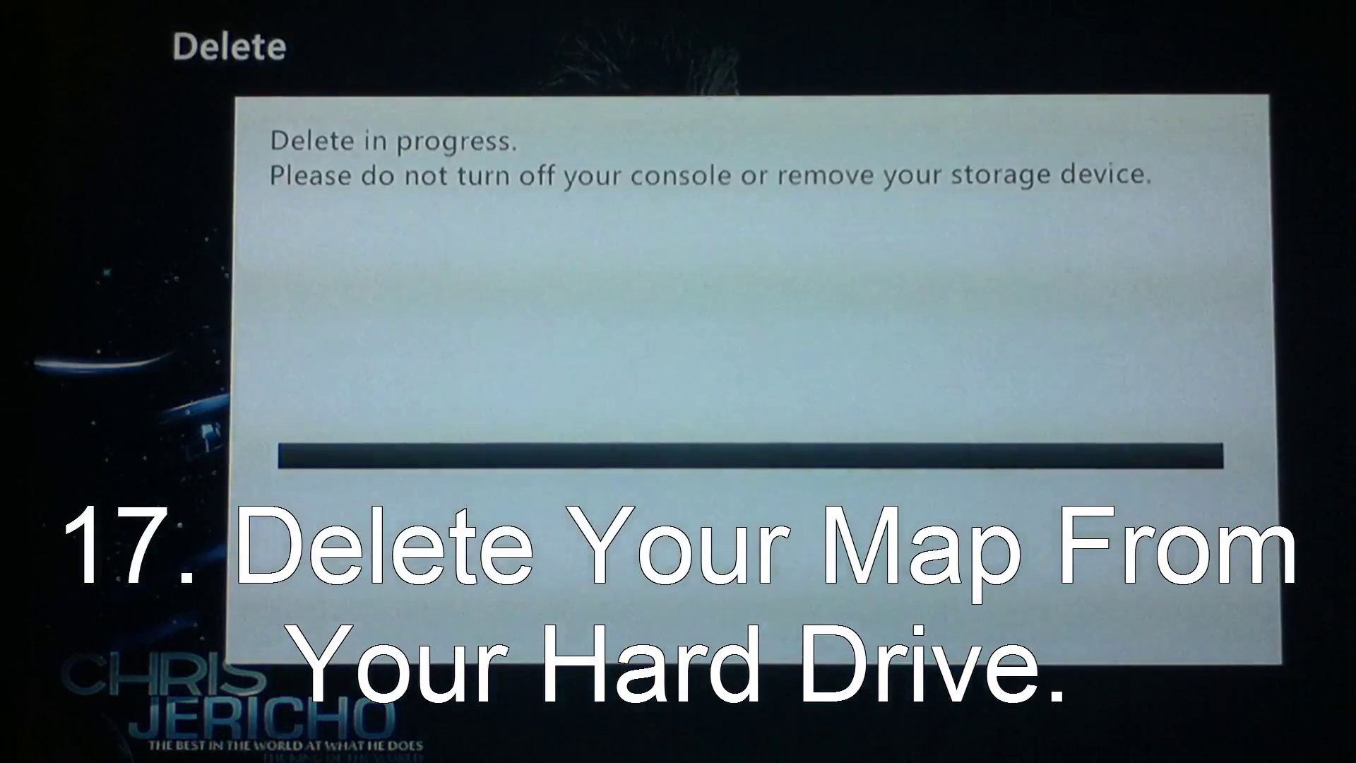
key(Escape)
- Move the Tutorial saved game from the USB Memory Unit to the Hard Drive and return to System Settings
key(Escape)
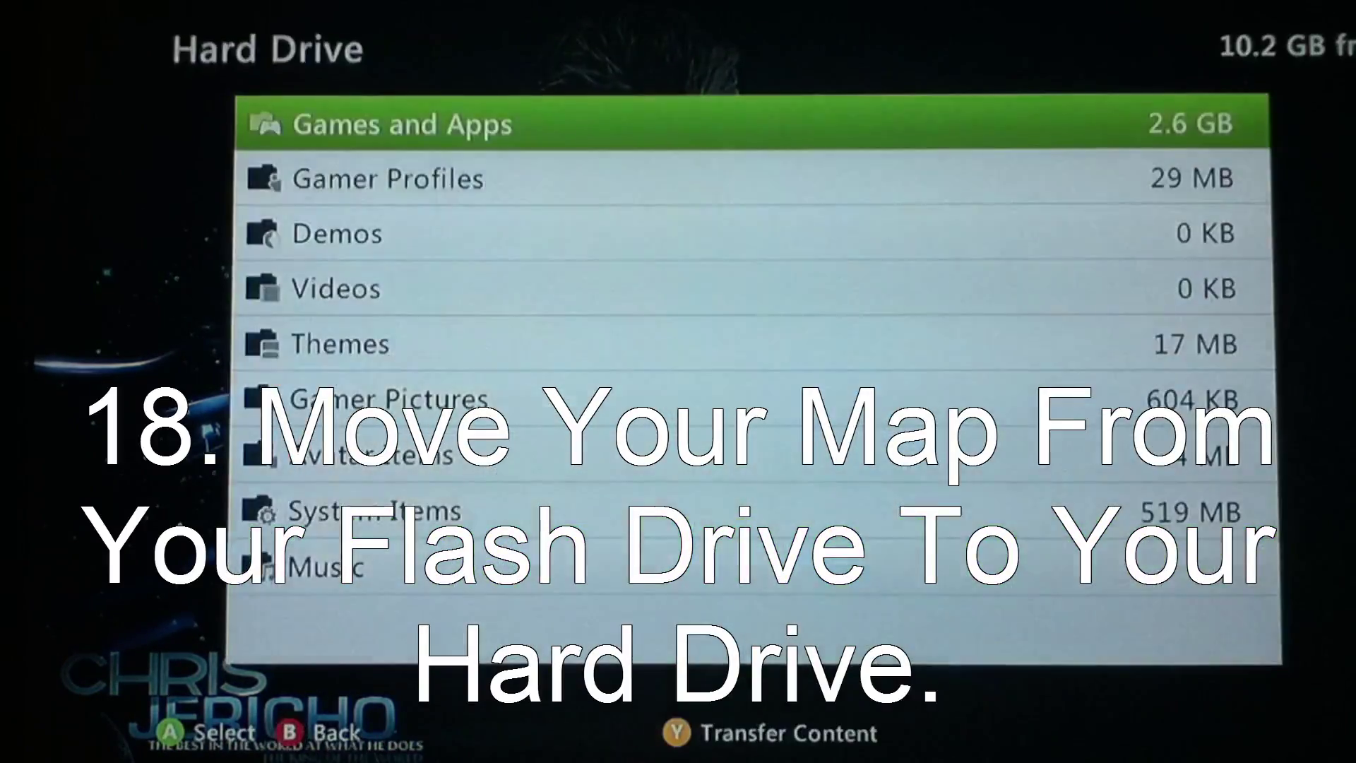
key(Escape)
key(Return)
key(Return)
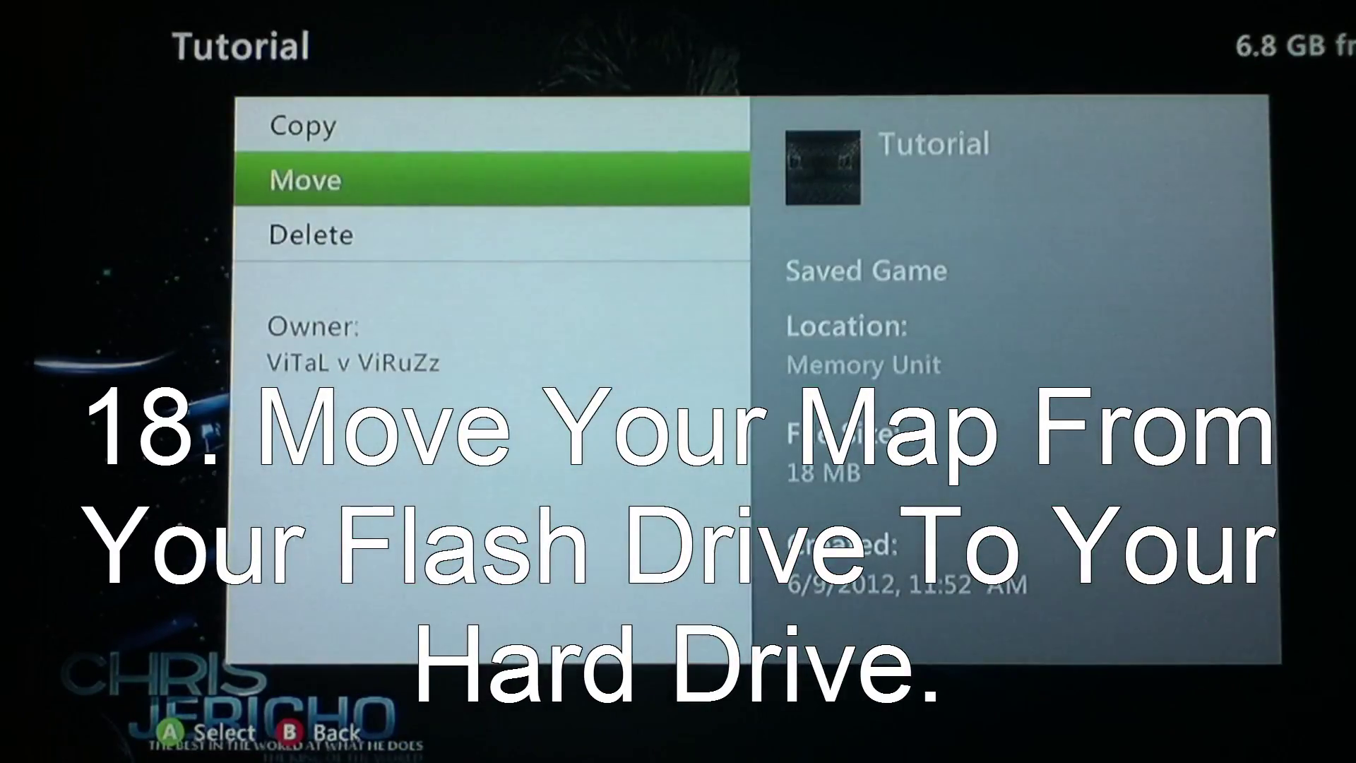
key(Return)
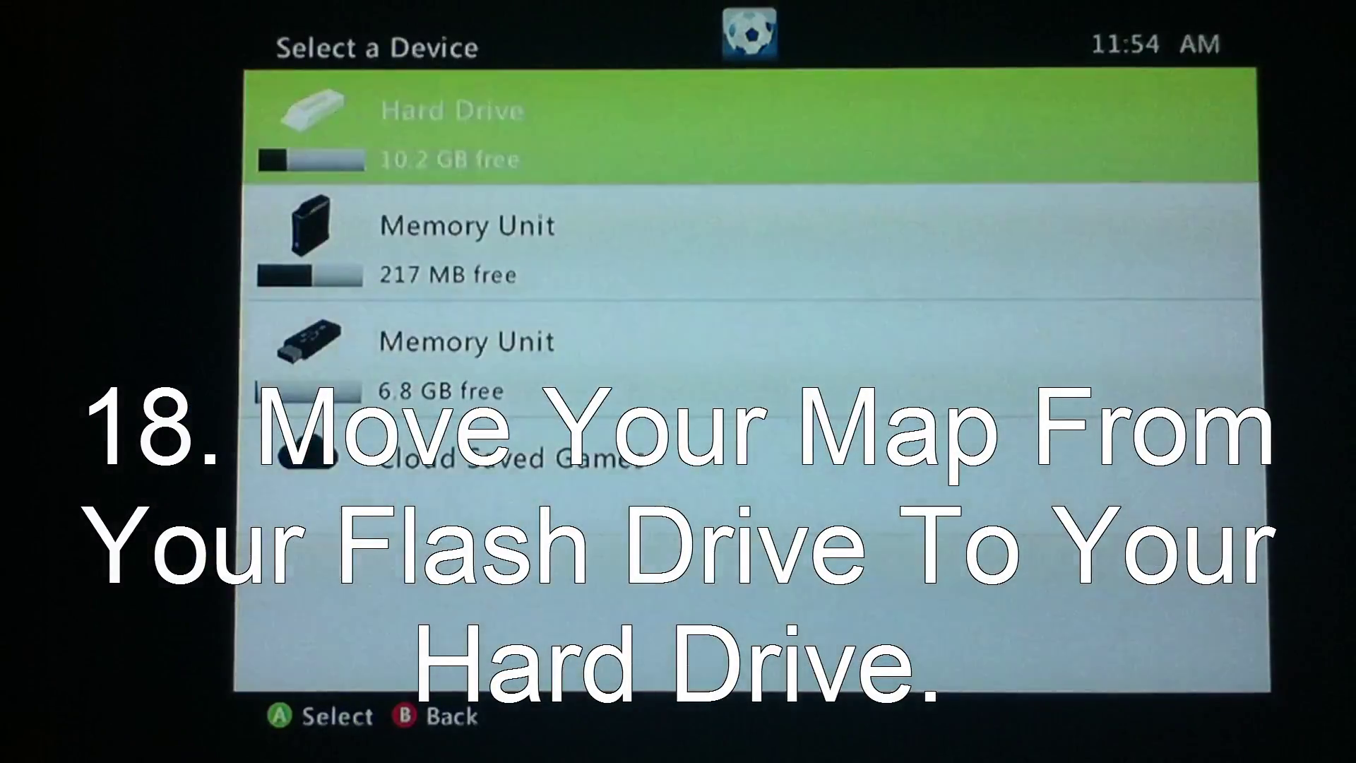
key(Return)
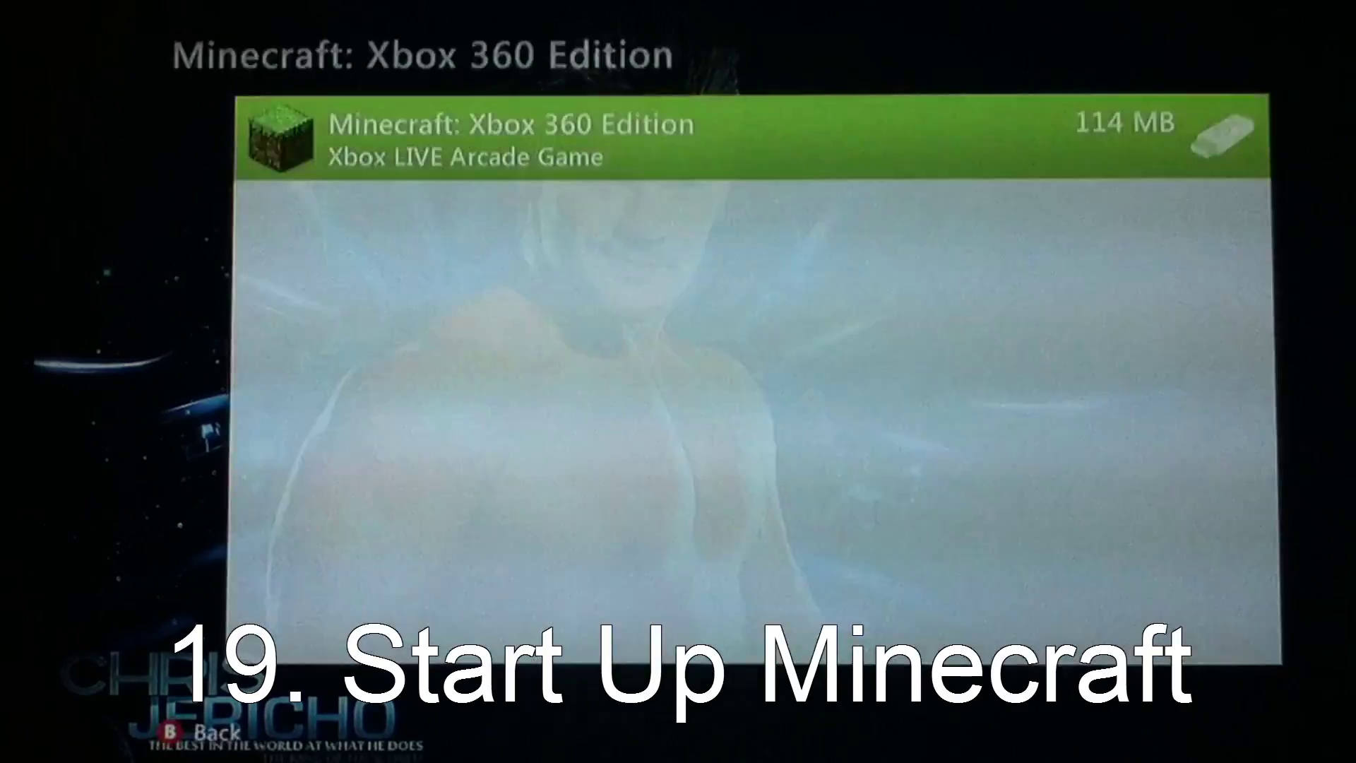
key(Escape)
key(Escape)
- Return to the dashboard's home page and start Minecraft
key(Escape)
key(Escape)
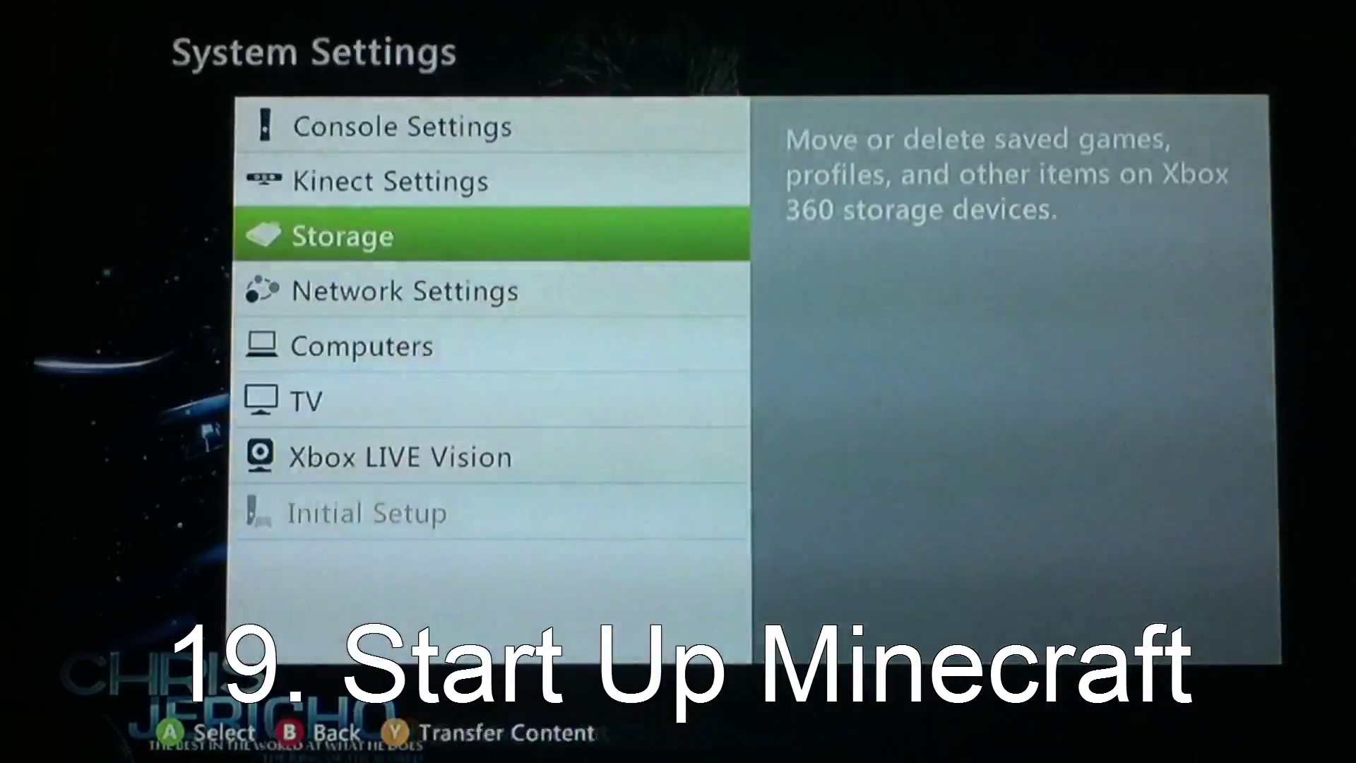
key(Escape)
key(Left)
key(Left)
key(Left)
key(Left)
key(Left)
key(Left)
key(Left)
key(Left)
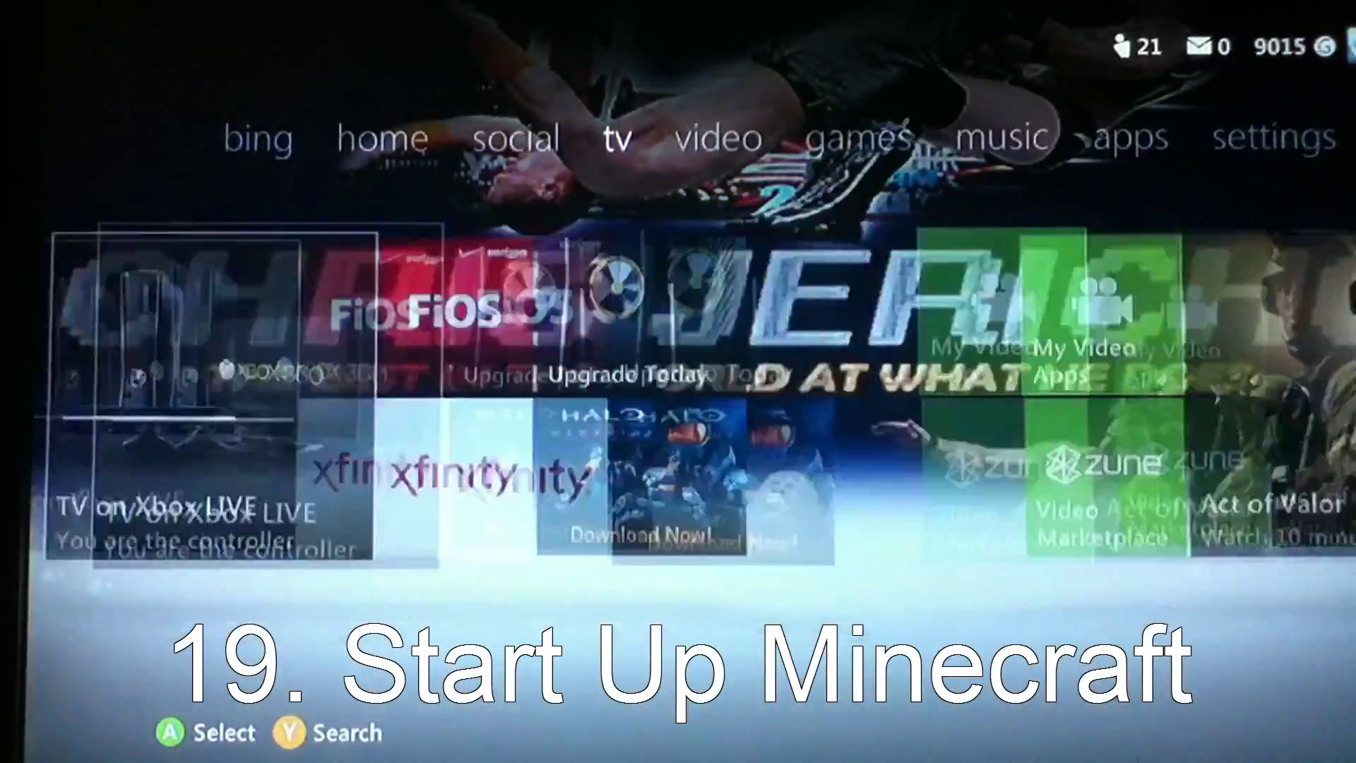
key(Right)
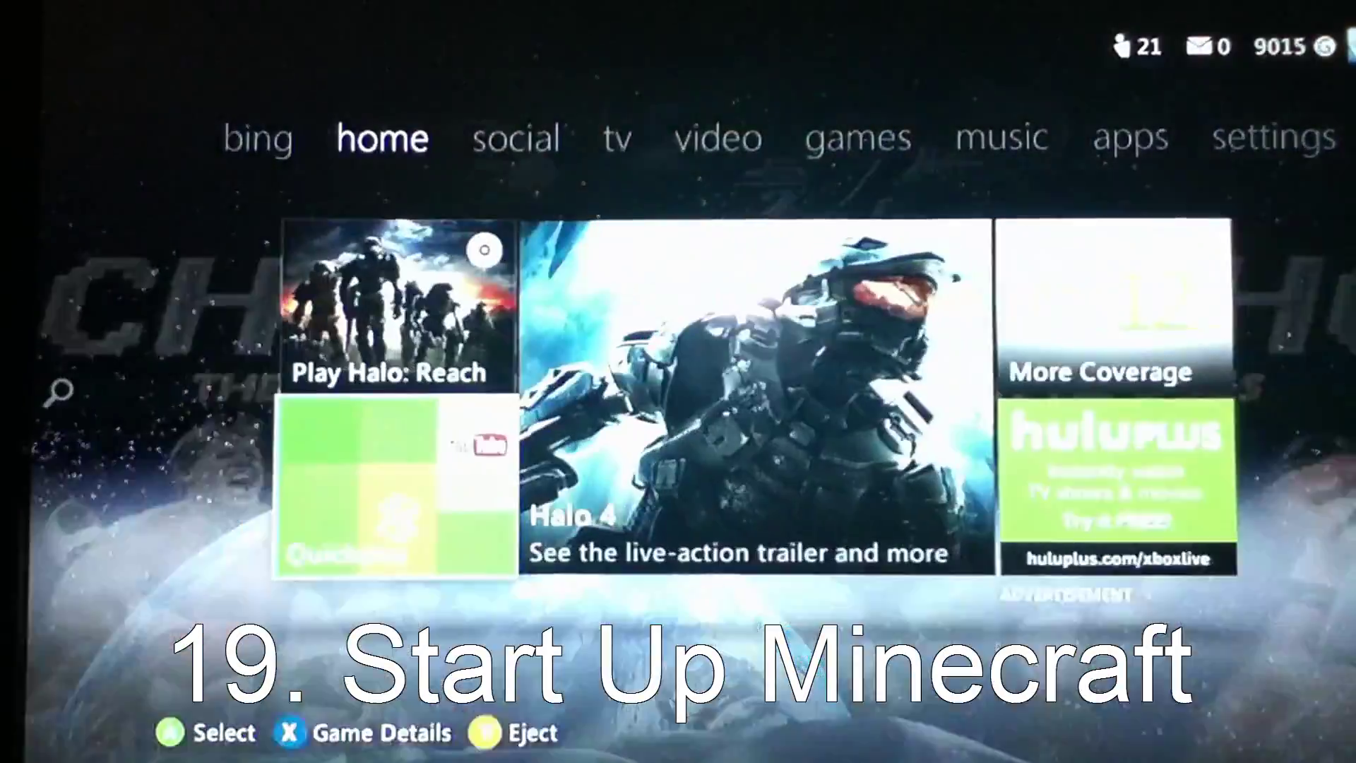
key(Down)
key(Return)
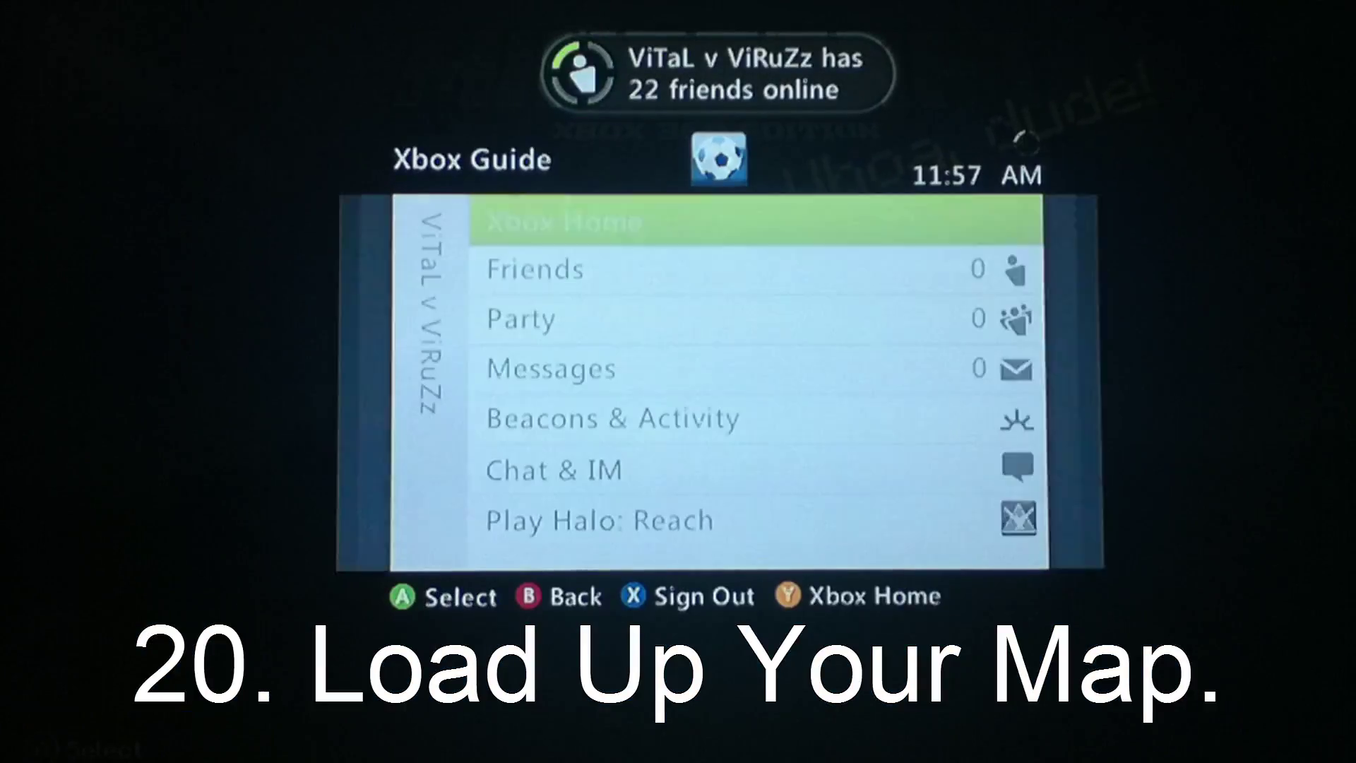
- Close the Xbox Guide, continue past the signed-out notice and choose the Hard Drive as the game's storage device
key(Escape)
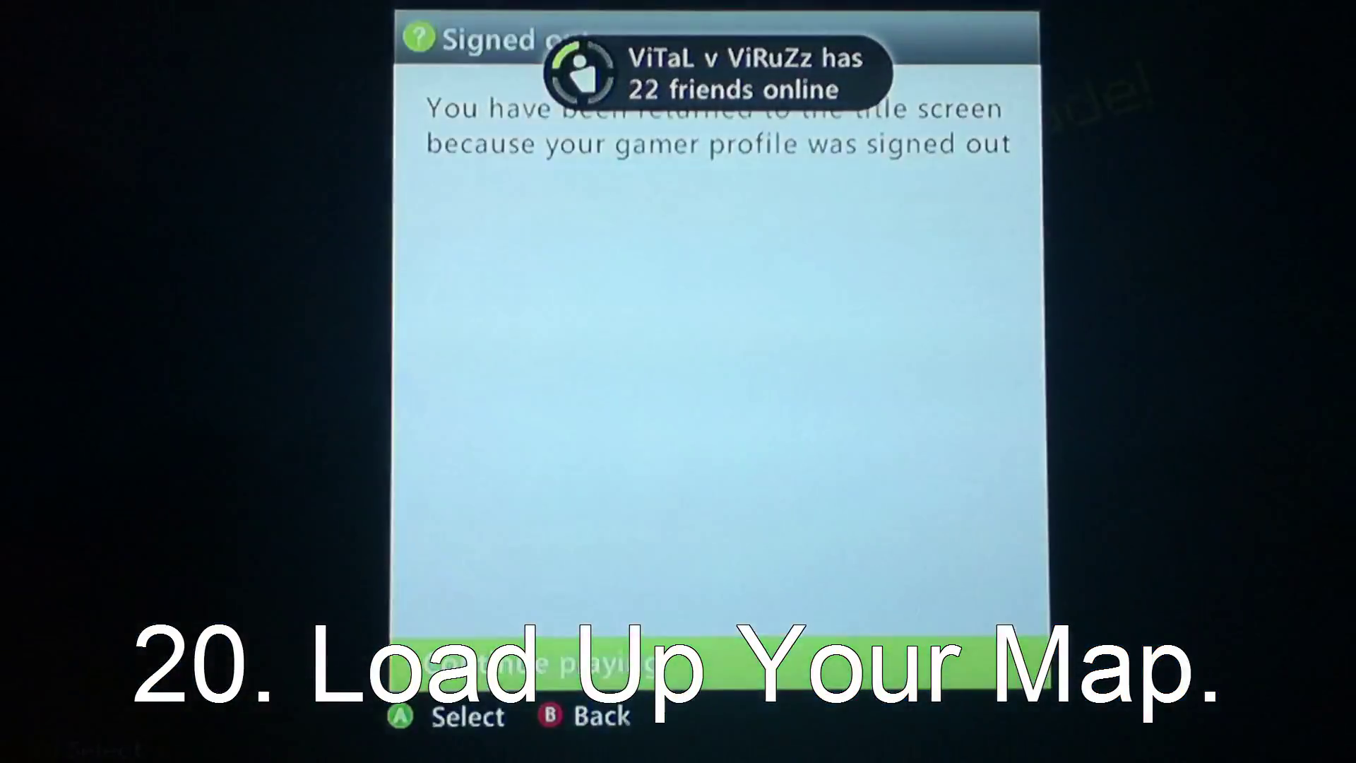
key(Return)
key(Return)
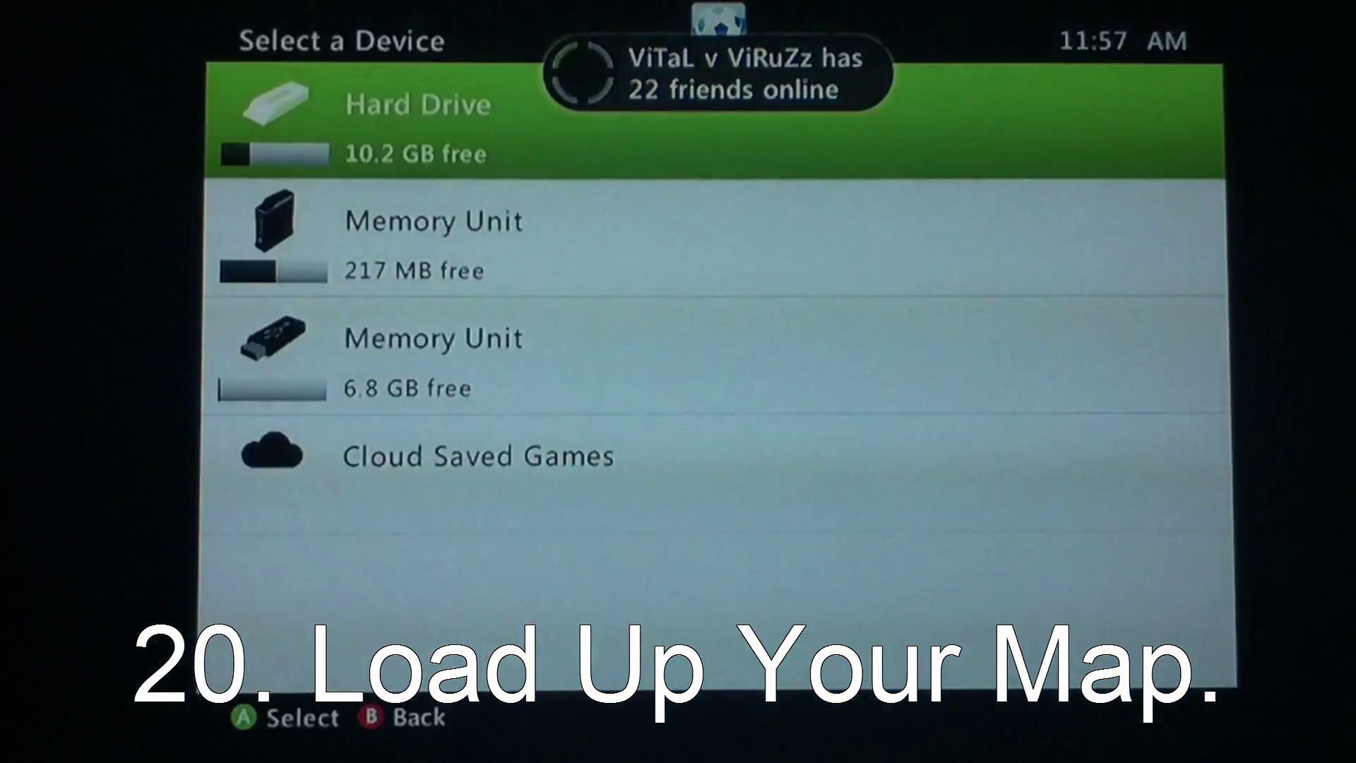
key(Return)
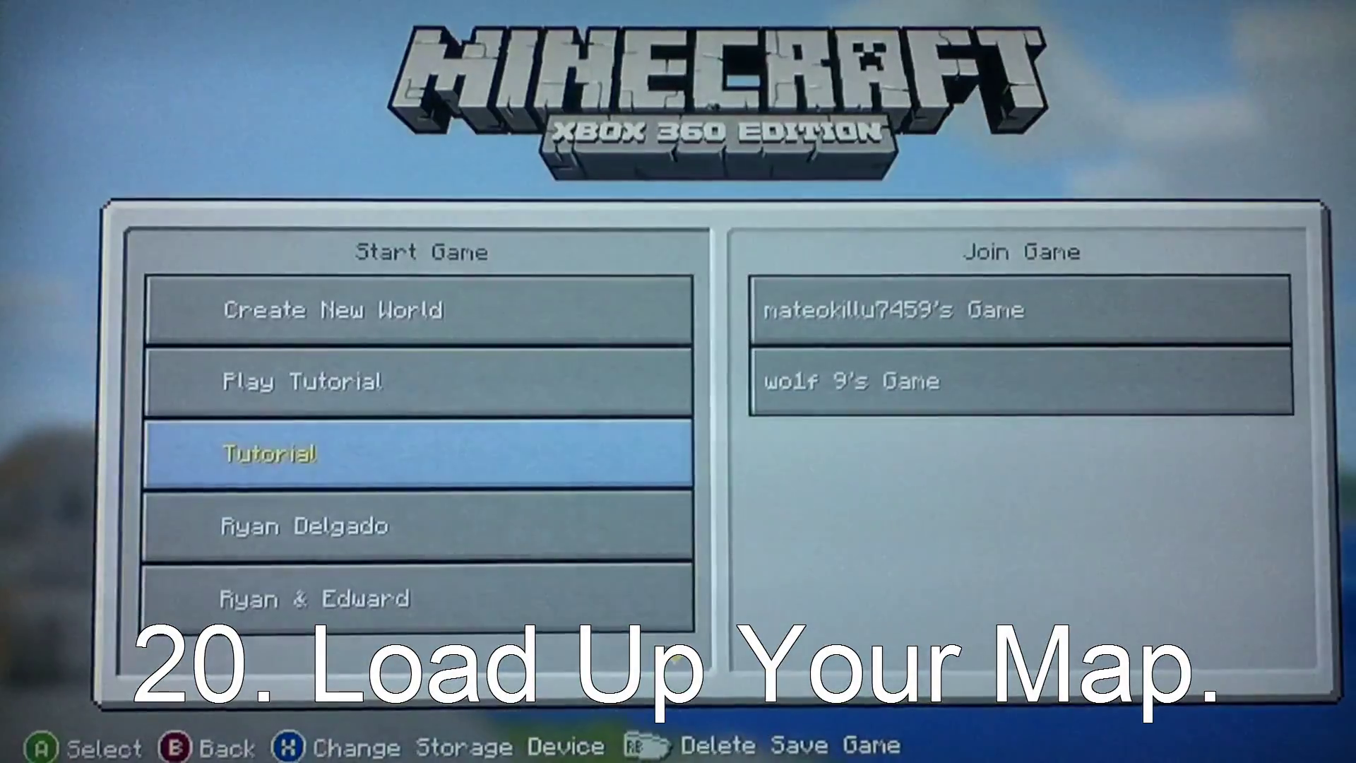
- Select the Tutorial world, enable Invite only and load it
key(Return)
key(Up)
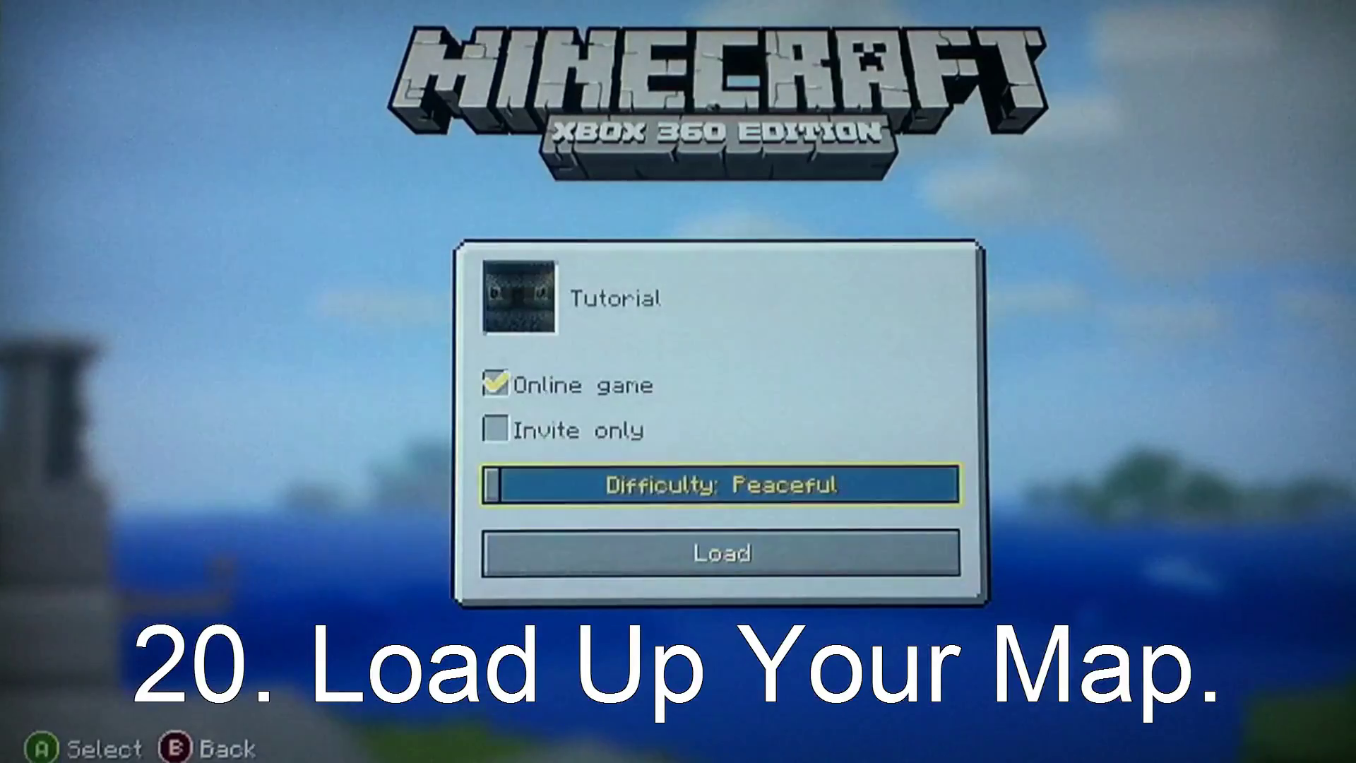
key(Up)
key(Return)
key(Down)
key(Down)
key(Return)
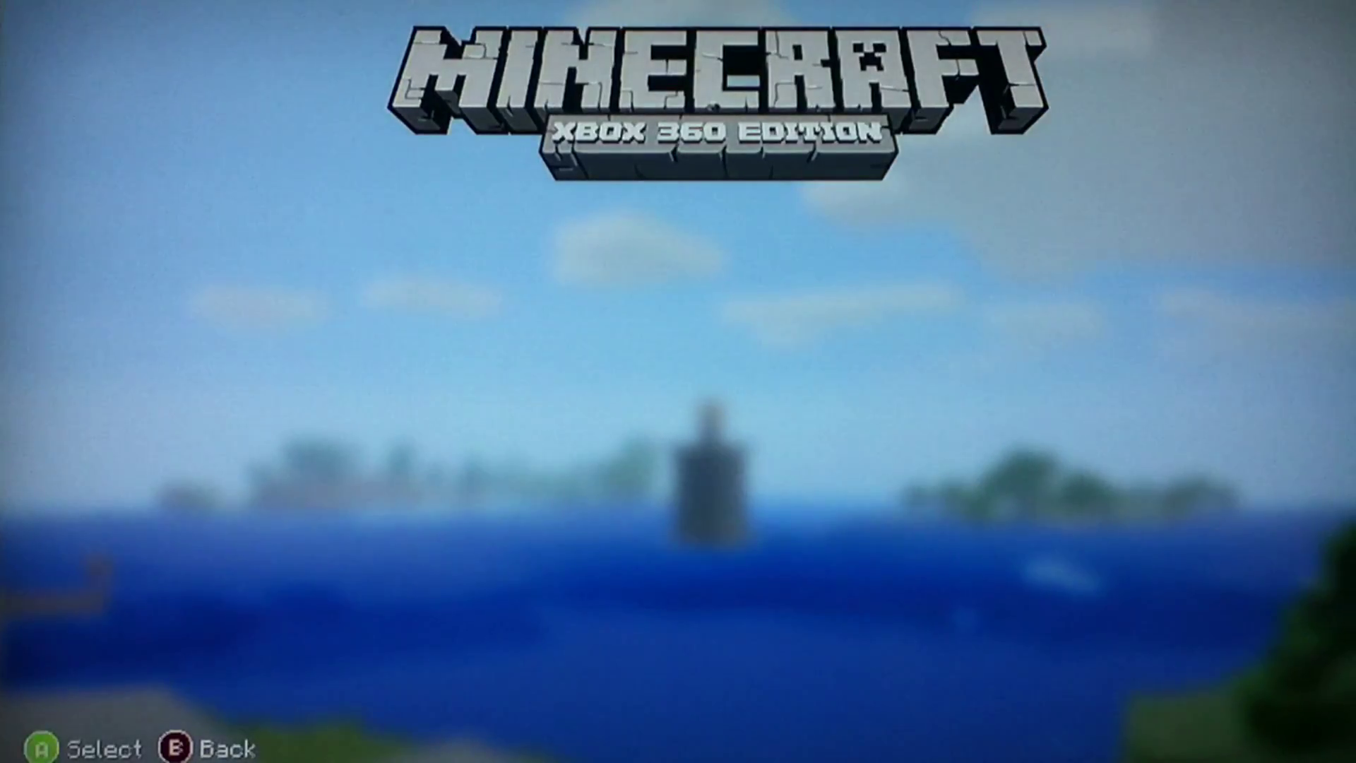